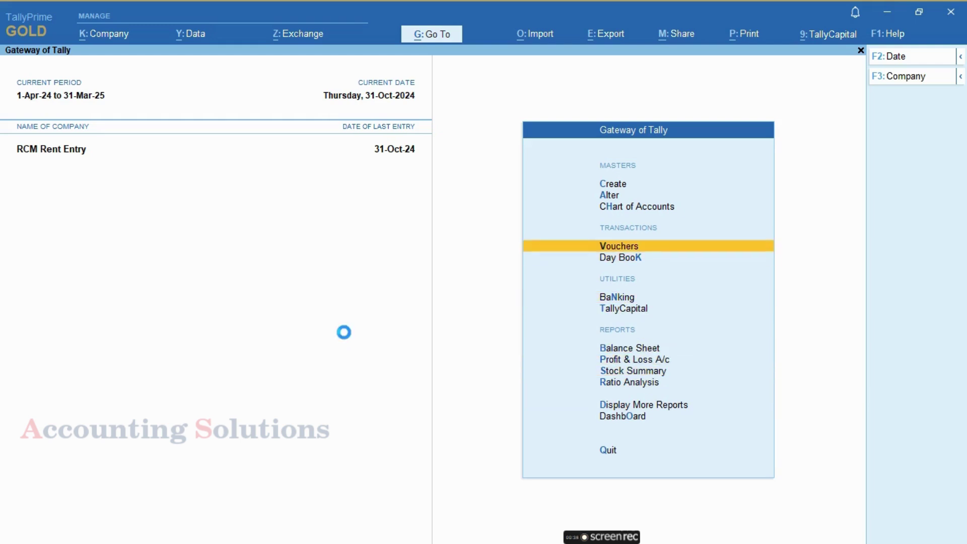
Open a new journal voucher and set its voucher date to 31-10.
key(Return)
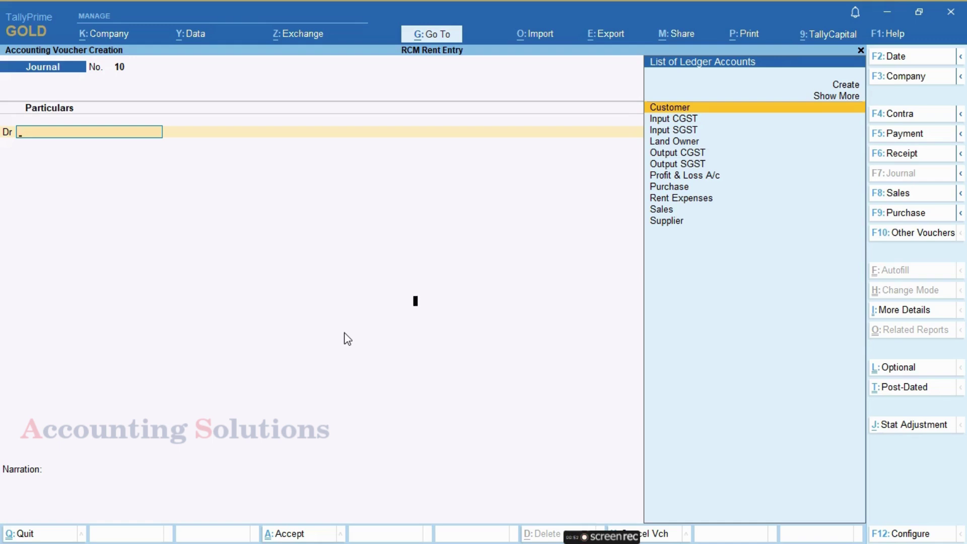
key(F2)
text(31-10)
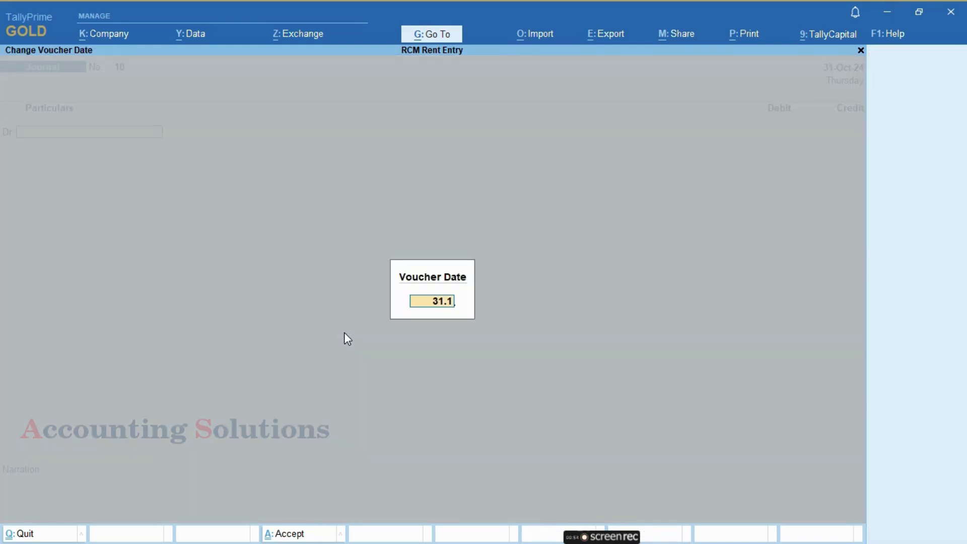
key(Return)
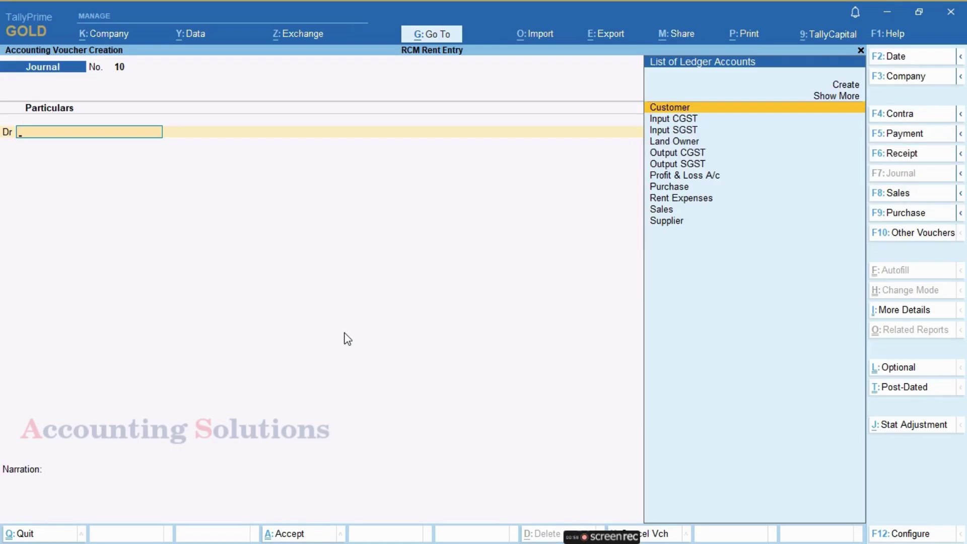
Choose Rent Expenses as the voucher's debit ledger and open that ledger for alteration.
key(Down)
key(Down)
key(Down)
key(Down)
key(Down)
key(Down)
key(Down)
key(Down)
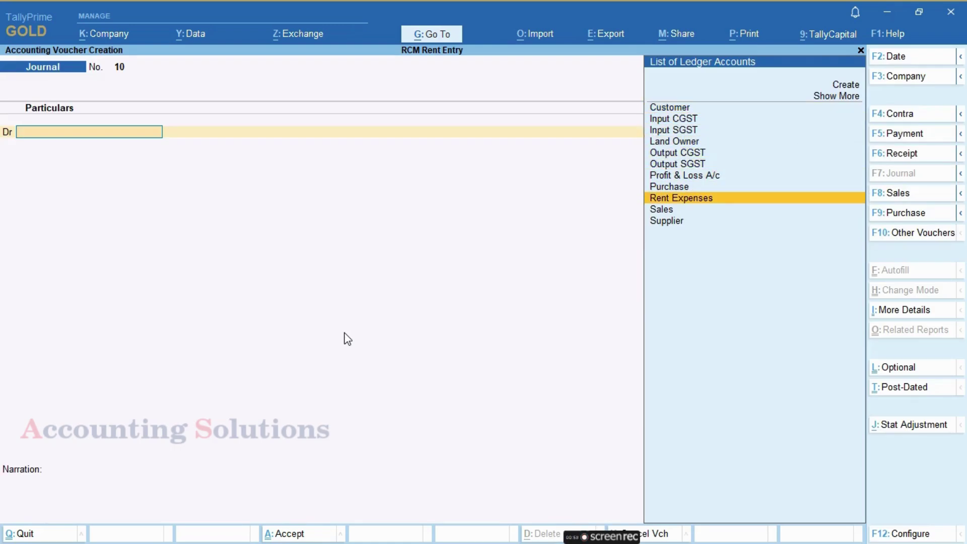
key(Down)
key(Up)
key(Return)
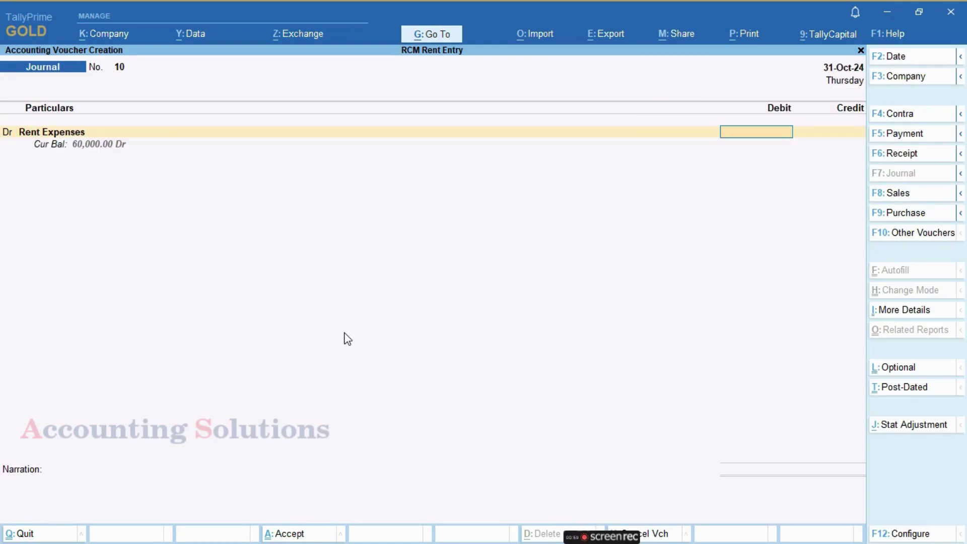
key(BackSpace)
key(ctrl+Return)
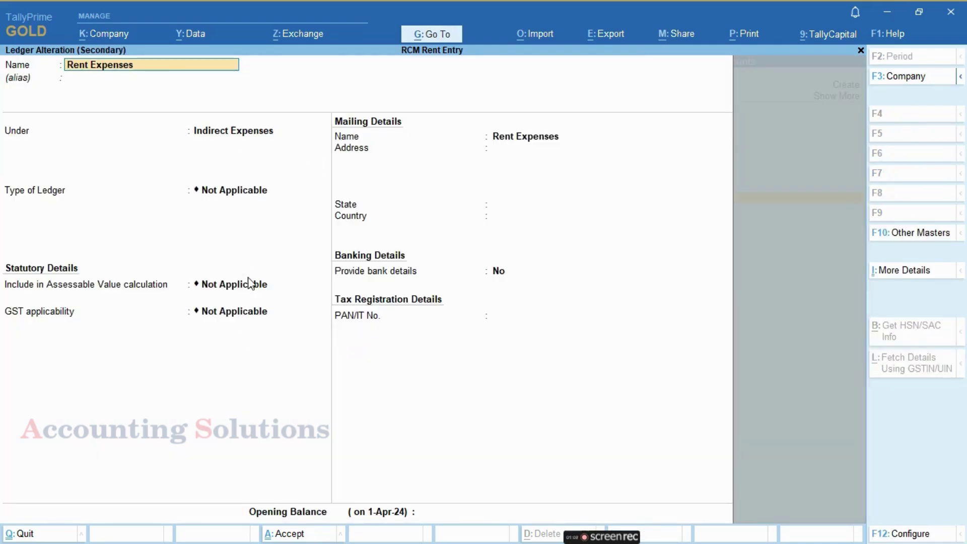
click(243, 314)
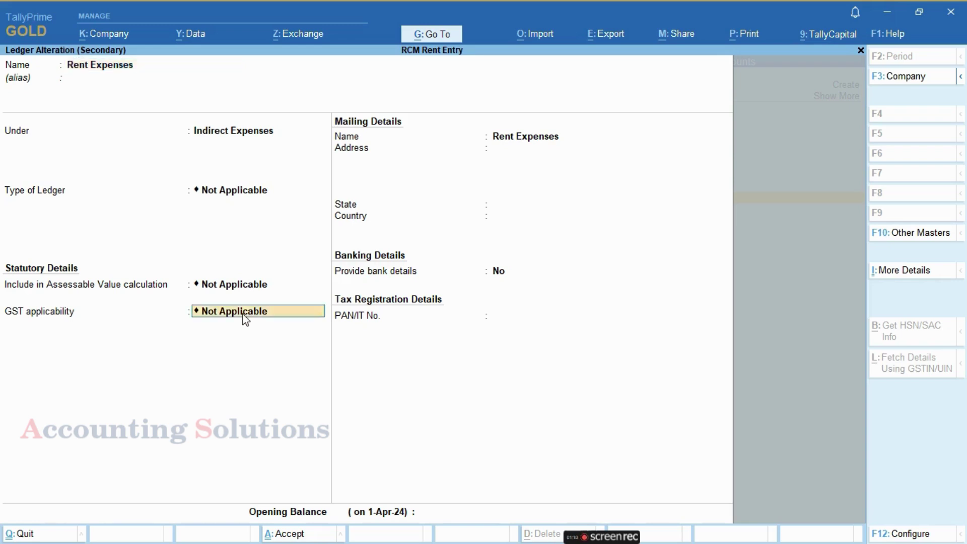
click(243, 314)
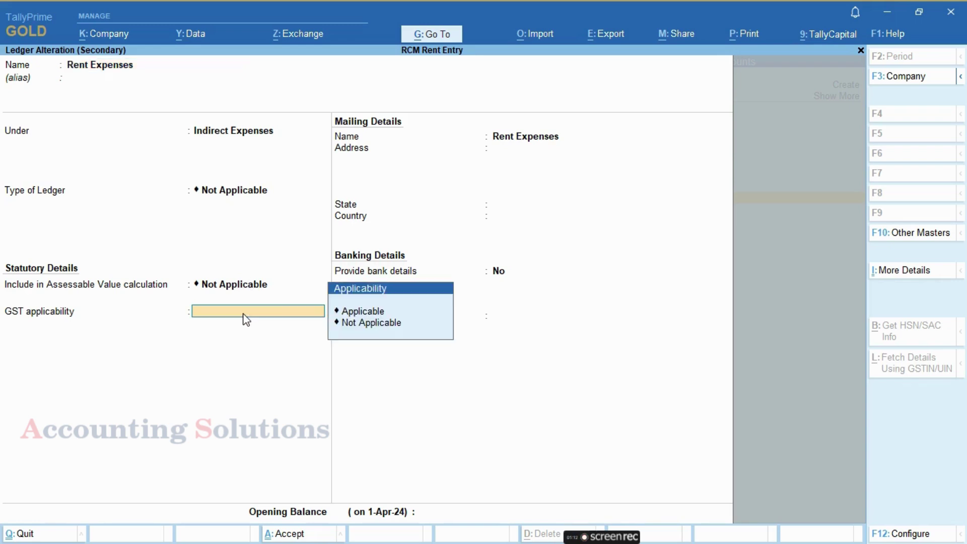
key(Return)
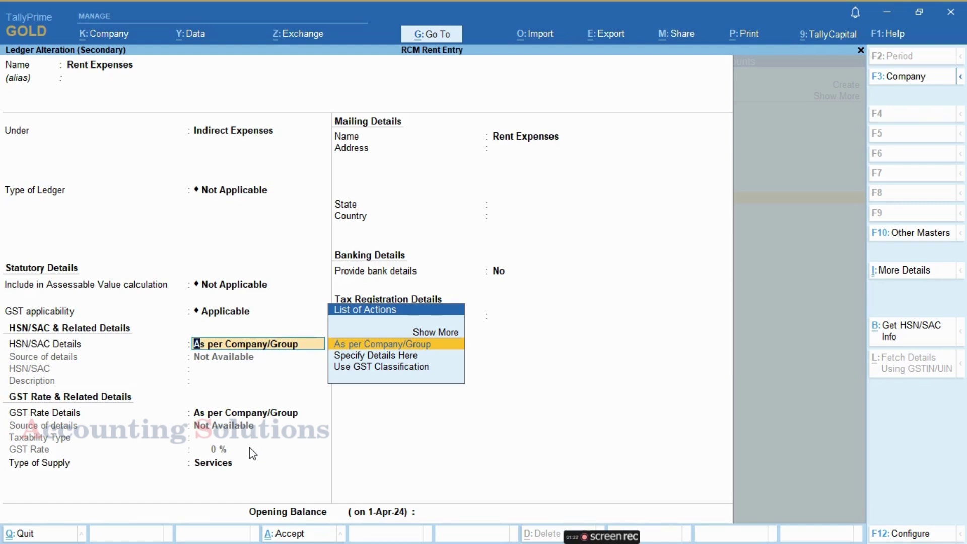
key(BackSpace)
key(Down)
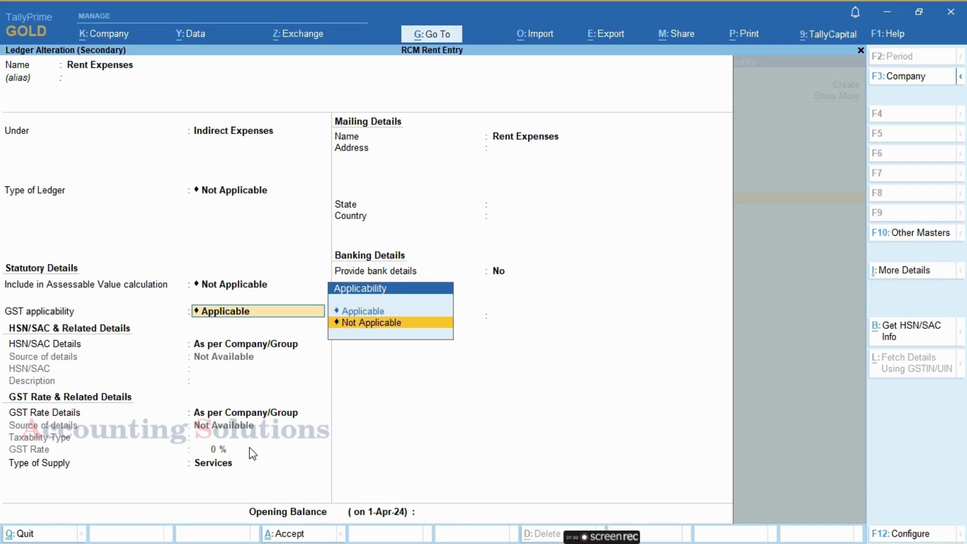
key(Return)
key(BackSpace)
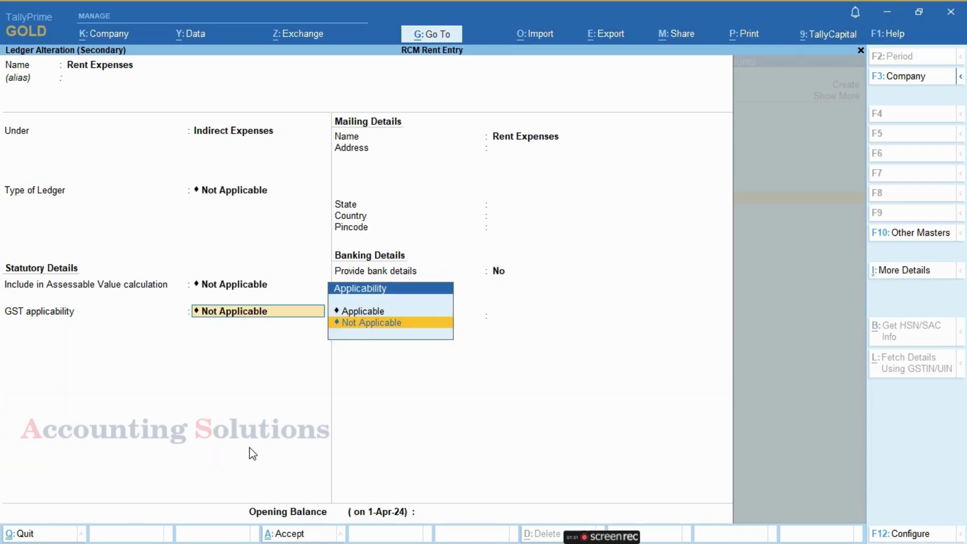
Include the Rent Expenses ledger in assessable value calculation for GST, appropriated to Services, with the Based on Value calculation method.
key(BackSpace)
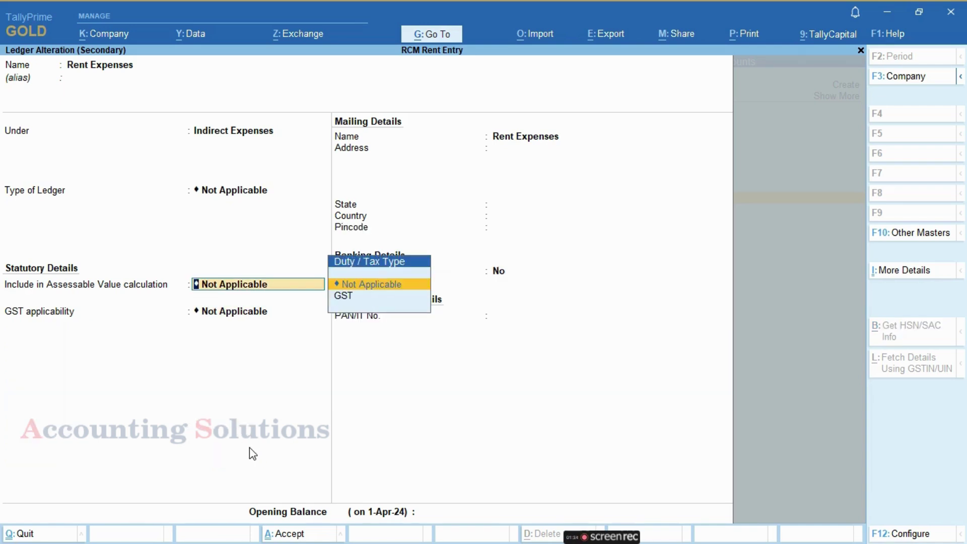
key(Down)
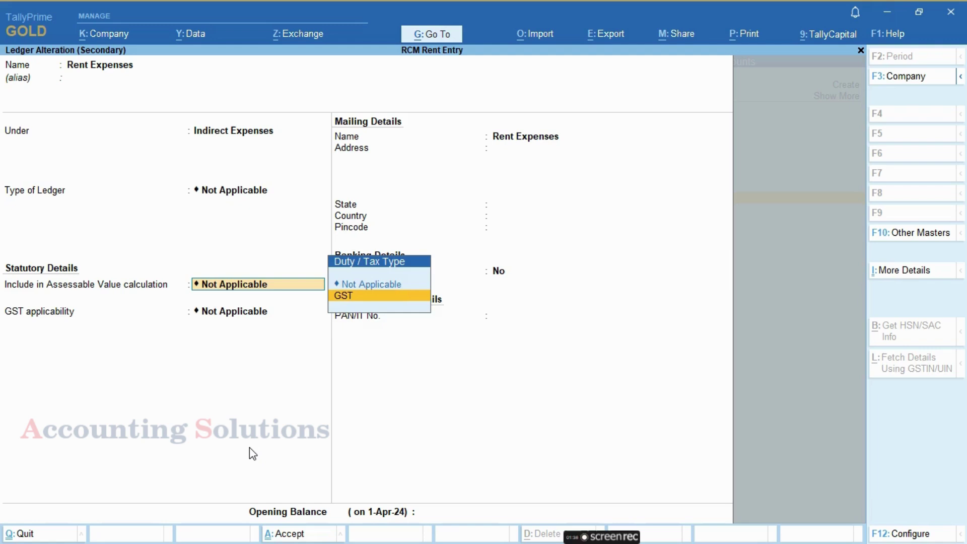
key(Return)
key(Down)
key(Down)
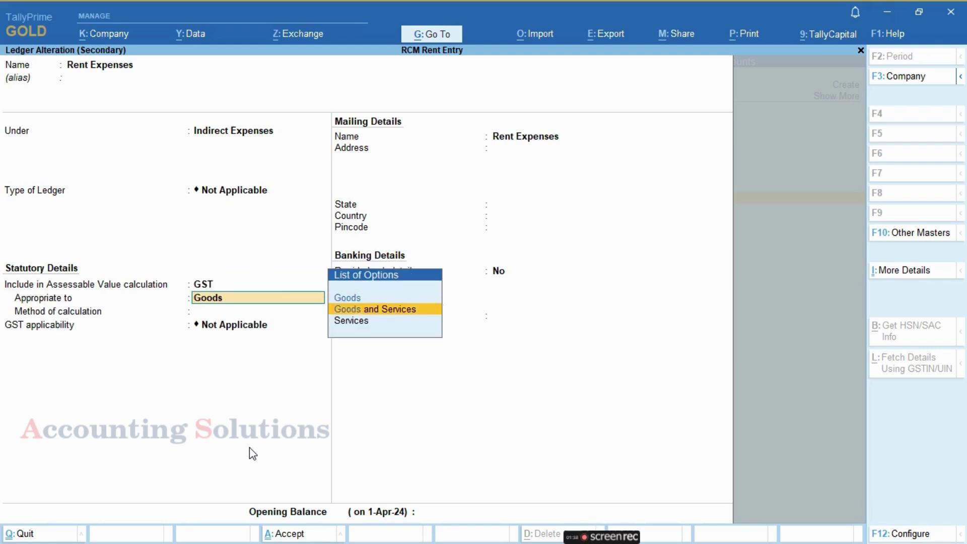
key(Return)
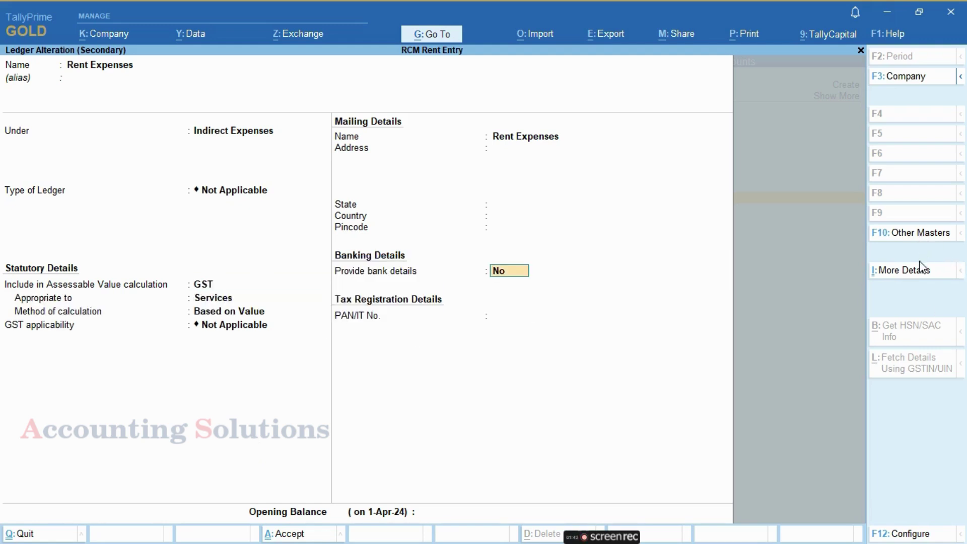
Search the ledger's additional details for RCM and review its GST rate and related details.
click(916, 277)
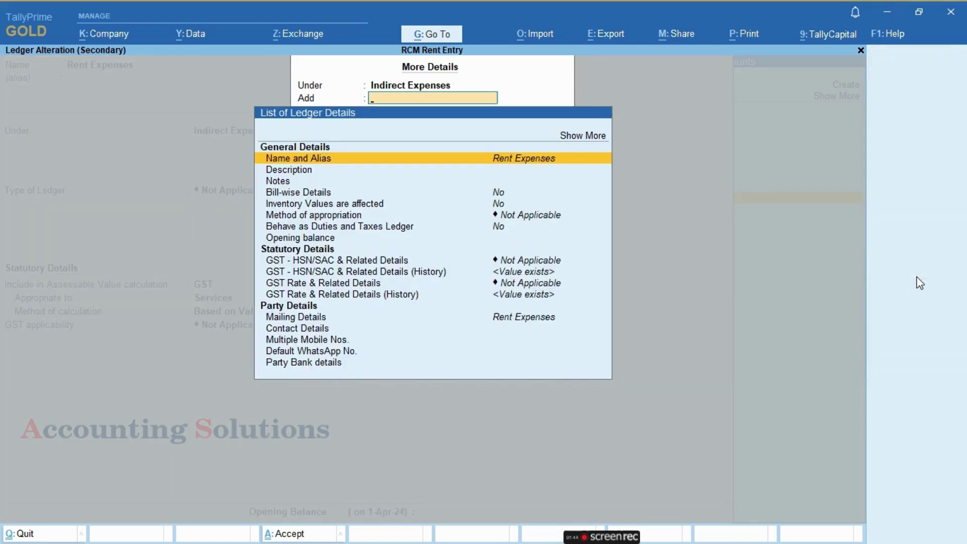
text(R)
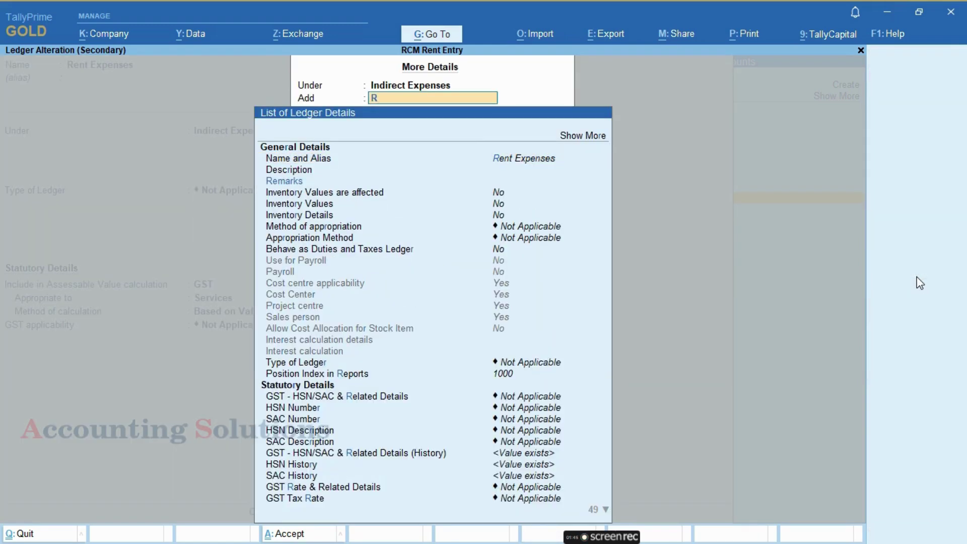
key(Return)
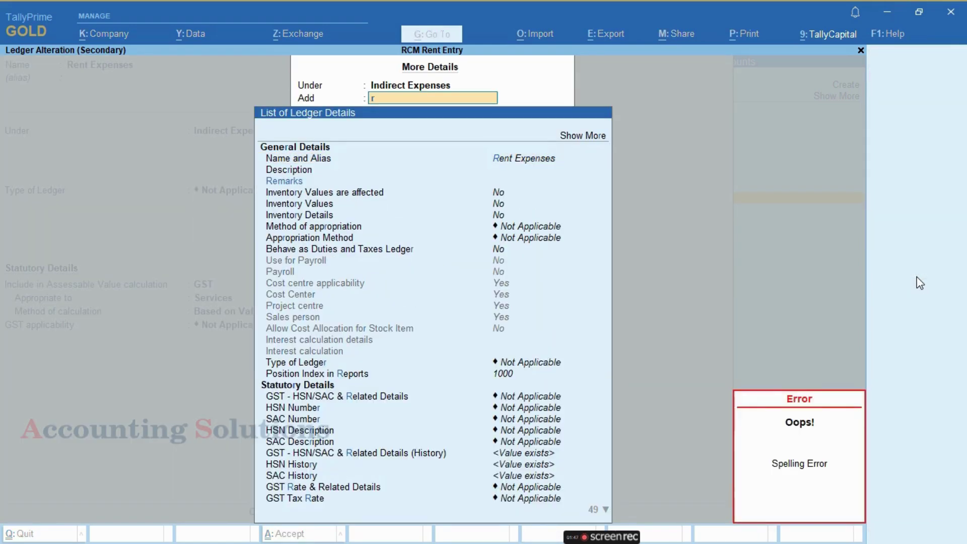
text(CM)
key(Return)
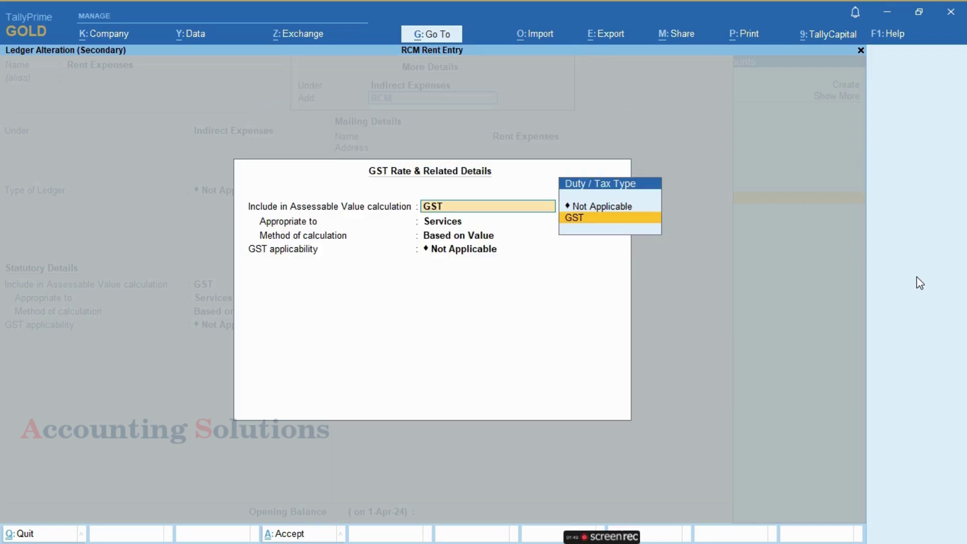
key(Return)
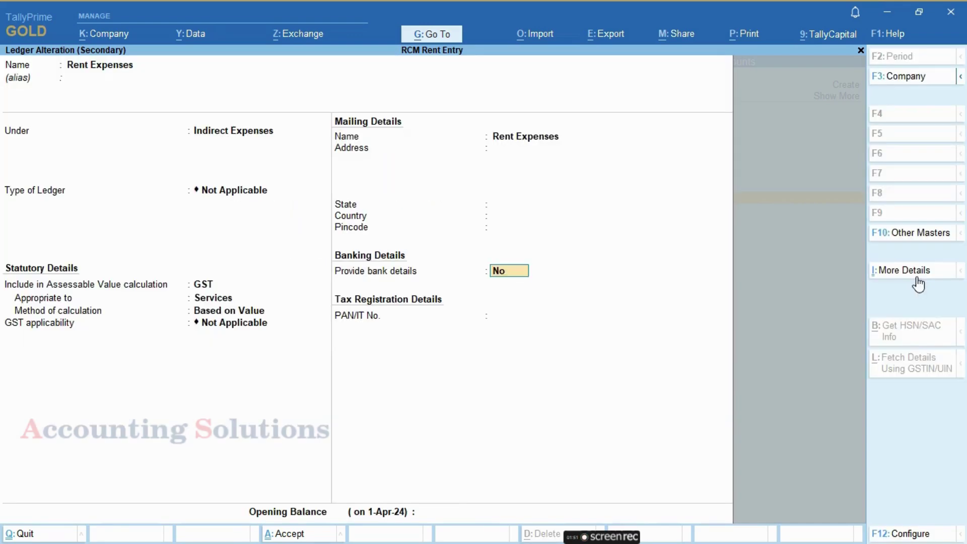
Accept the remaining fields and save the altered Rent Expenses ledger.
key(Return)
key(Return)
key(Return)
key(Return)
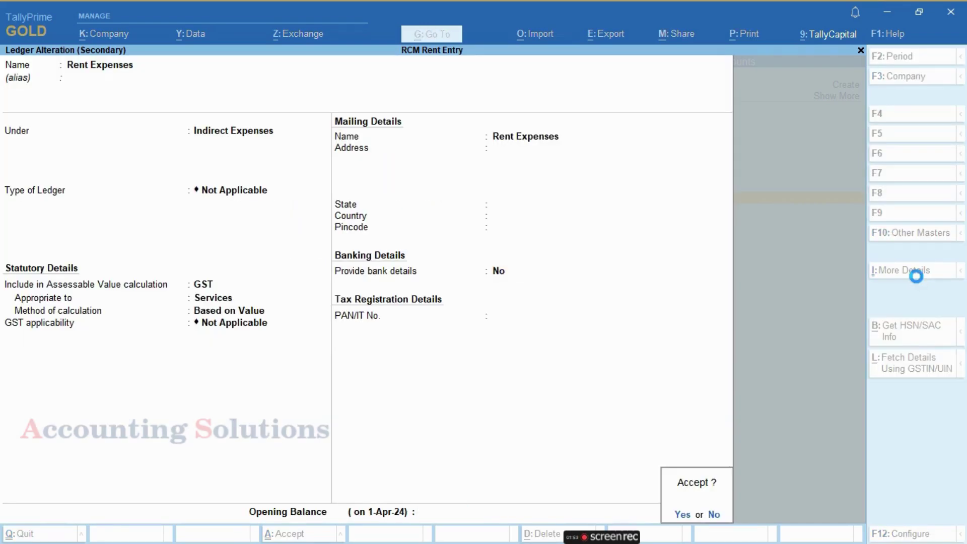
key(Return)
Debit Rent Expenses with 10000 in the journal voucher and credit Land Owner with the same amount.
key(Return)
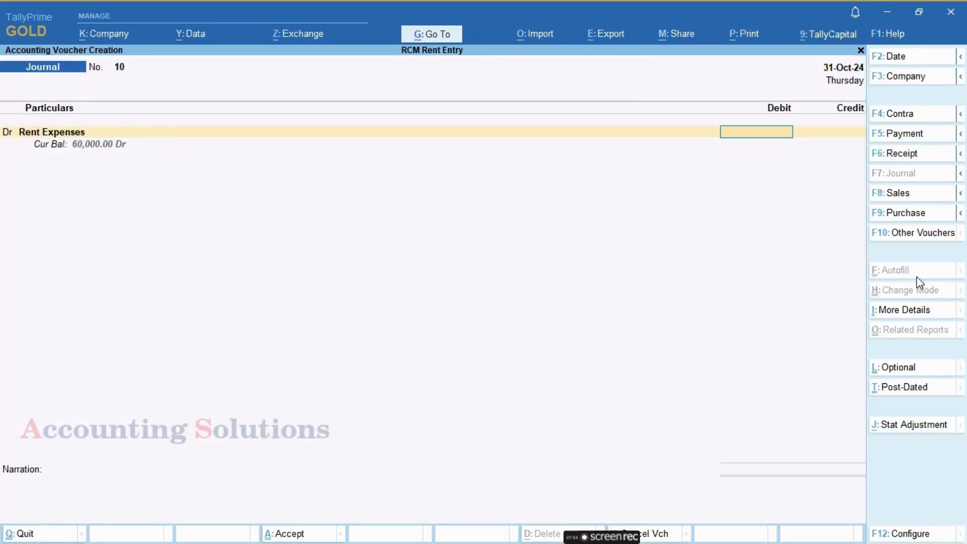
text(10000)
key(Return)
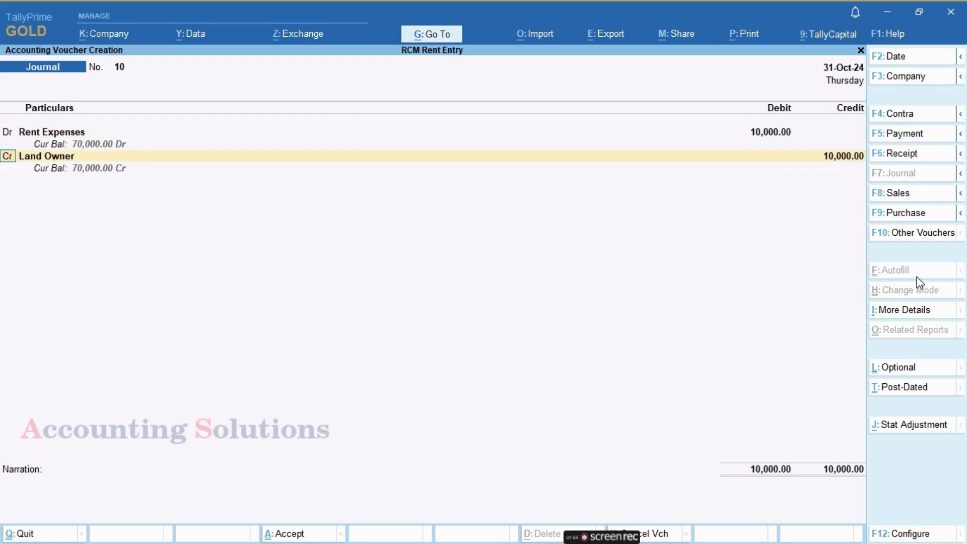
Set the voucher's GST stat adjustment to Increase in Tax Liability & Input Tax Credit, with Purchase from Unregistered Dealer as the additional nature.
text(d)
click(924, 432)
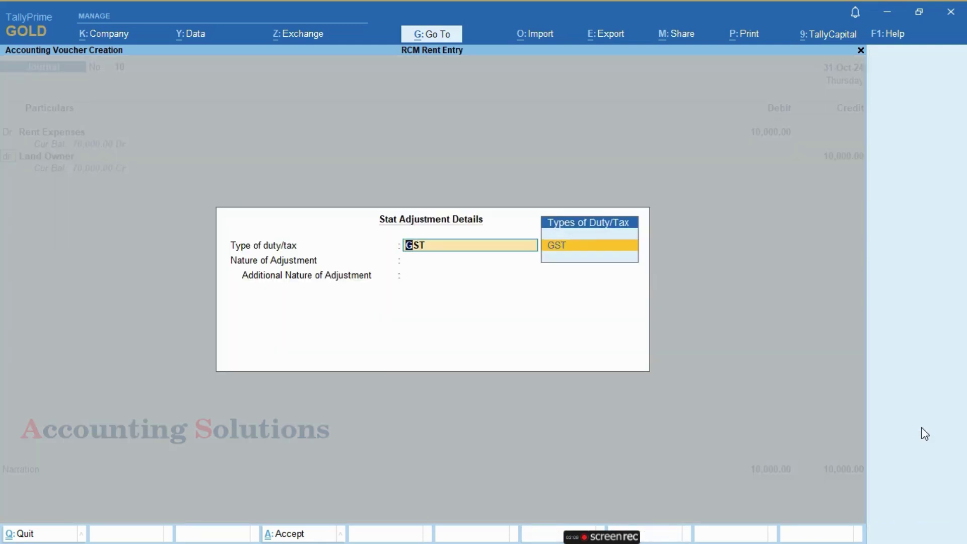
key(Return)
key(Down)
key(Down)
key(Down)
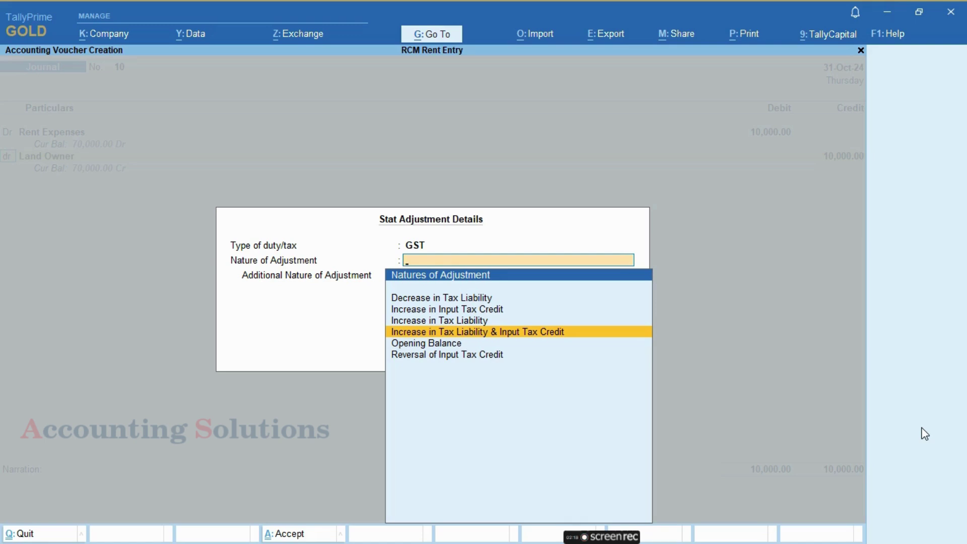
key(Return)
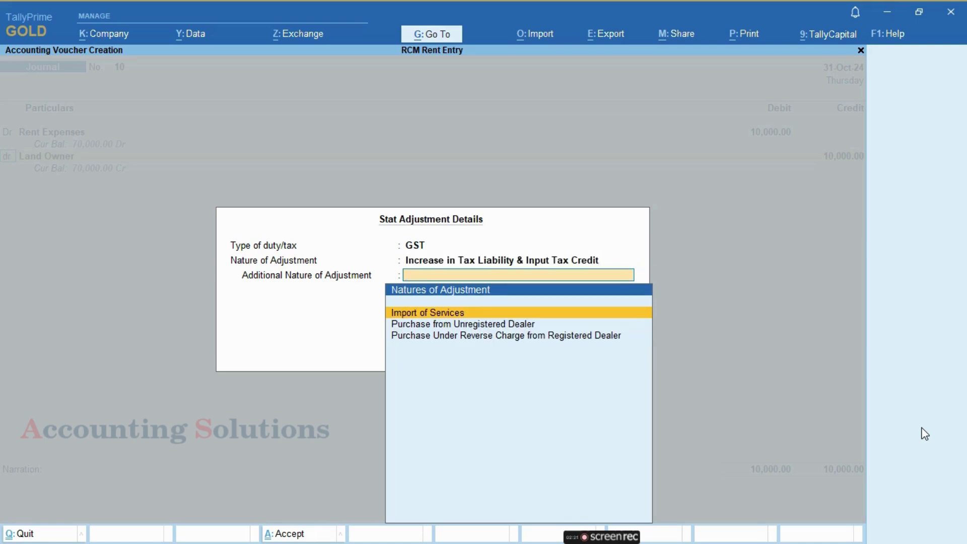
key(Down)
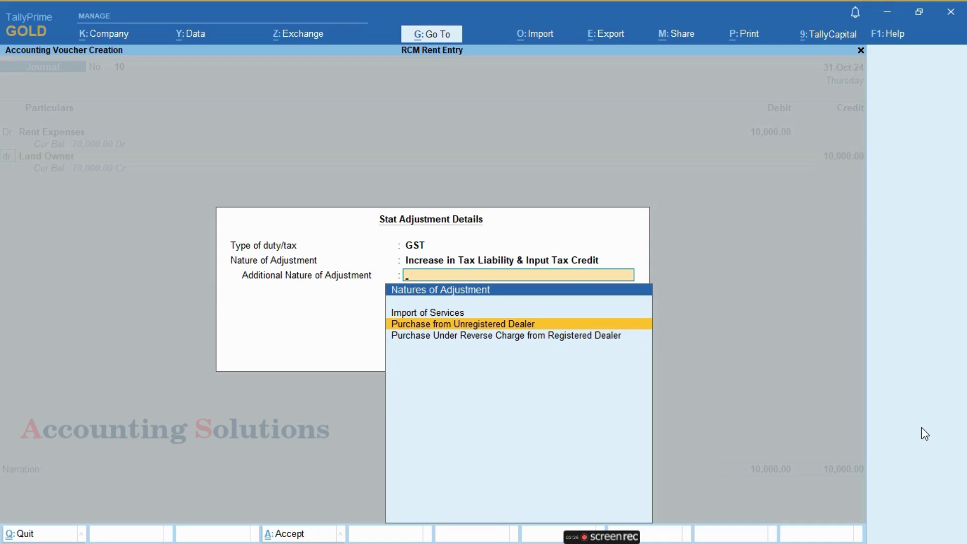
key(Return)
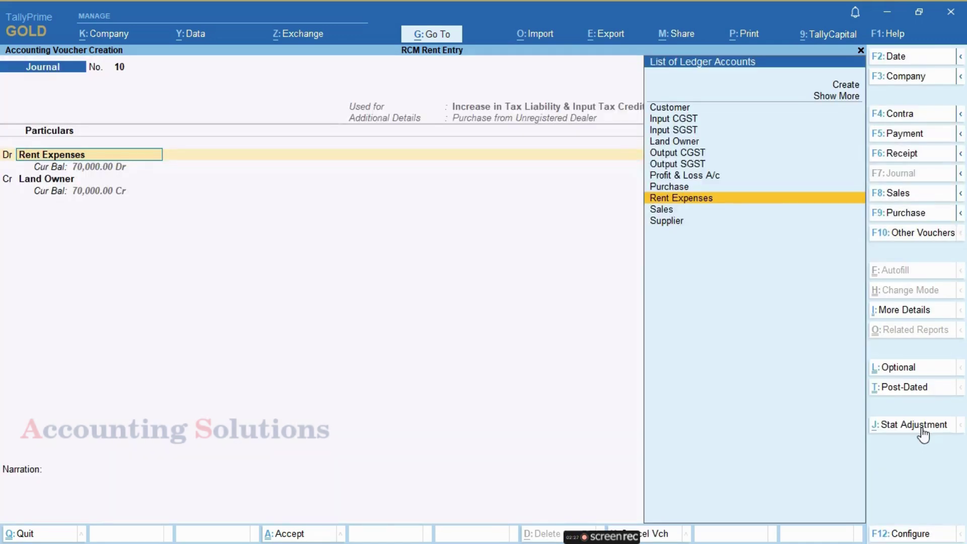
Replace the second voucher line with an Output CGST debit of 900 at a 9% rate on a taxable value of 10000.
key(Return)
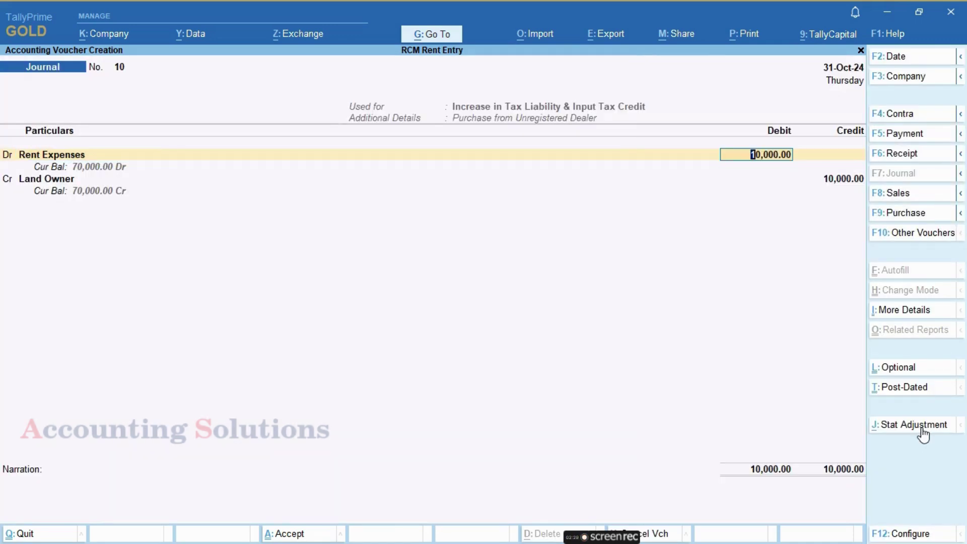
key(Return)
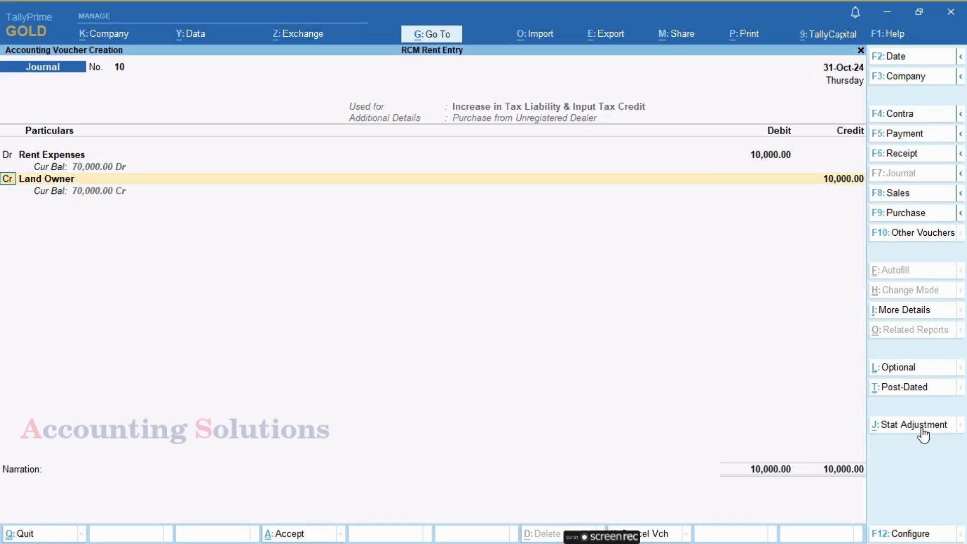
text(d)
key(Return)
key(Down)
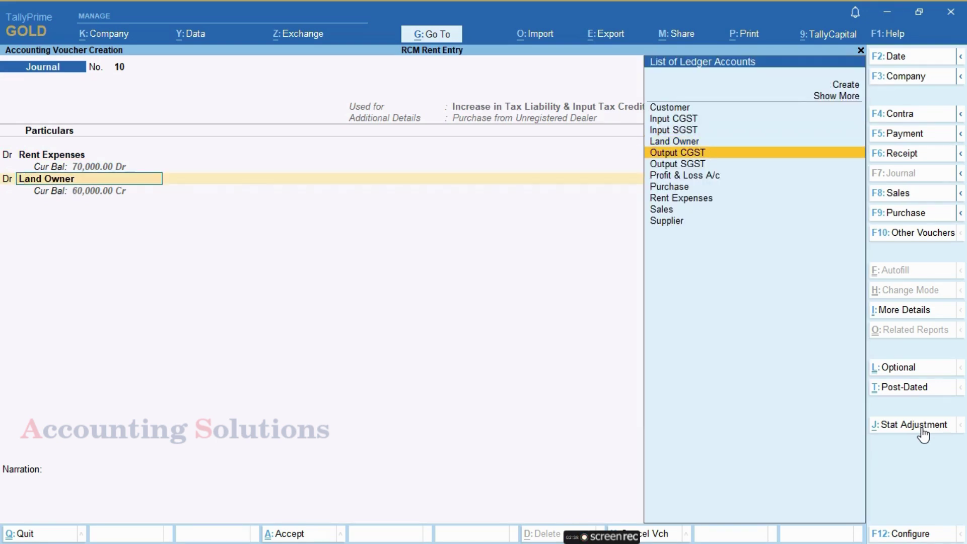
key(Return)
text(9)
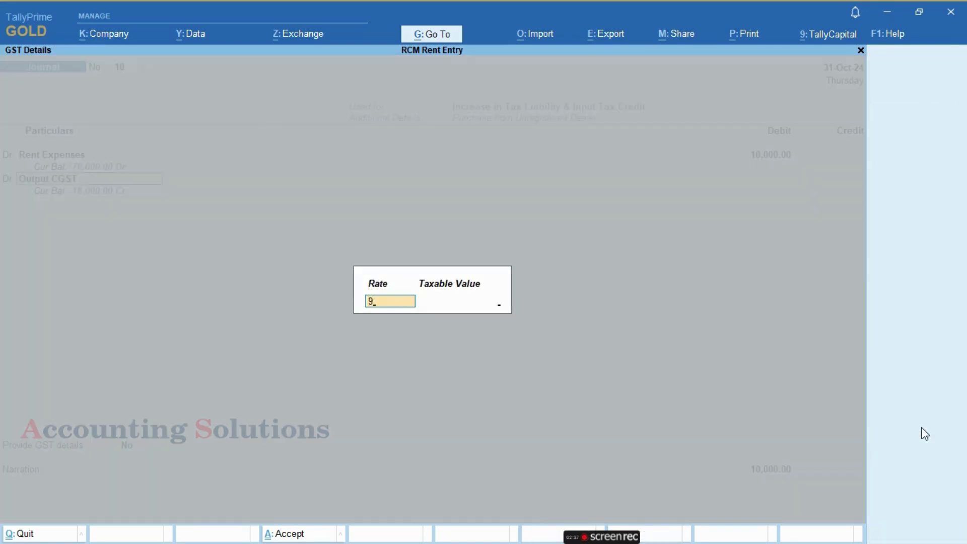
key(Return)
text(10,00000)
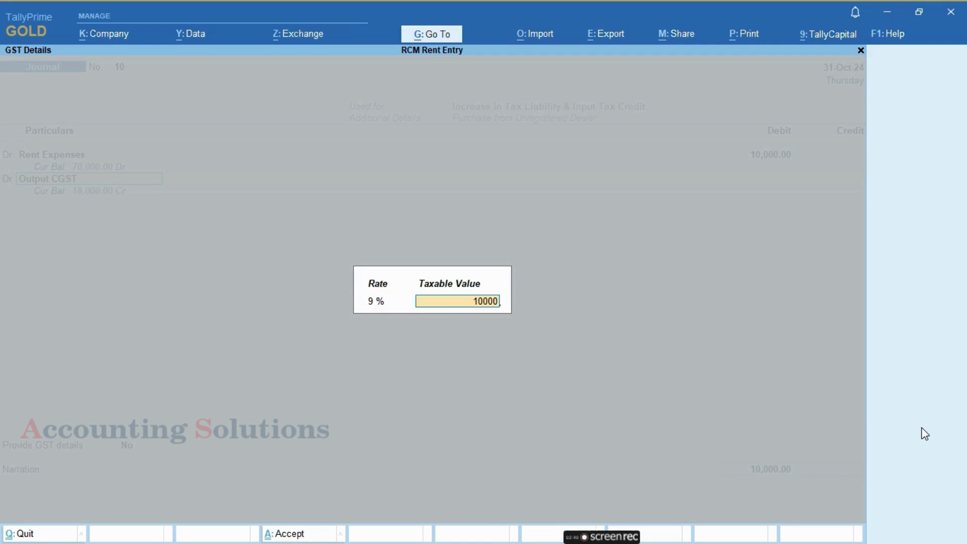
key(Return)
text(900)
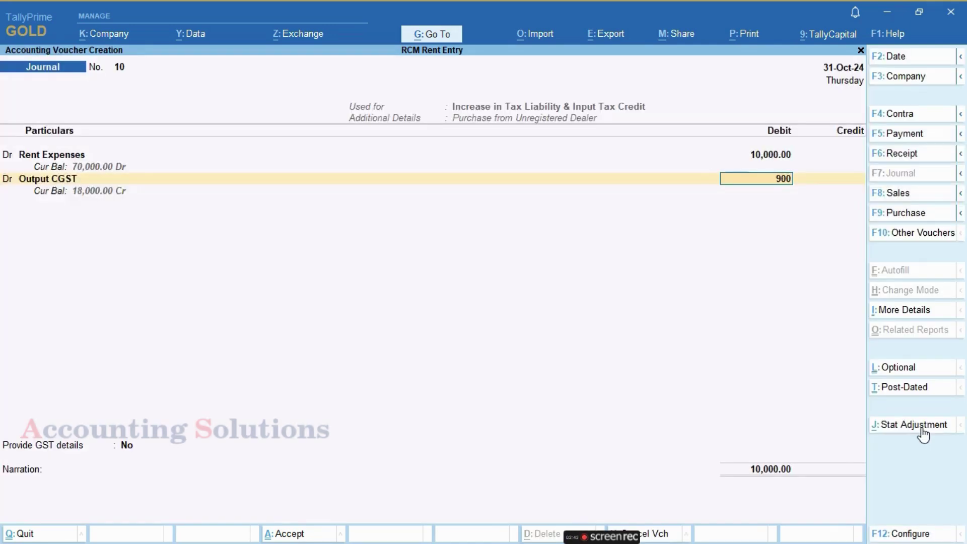
key(Return)
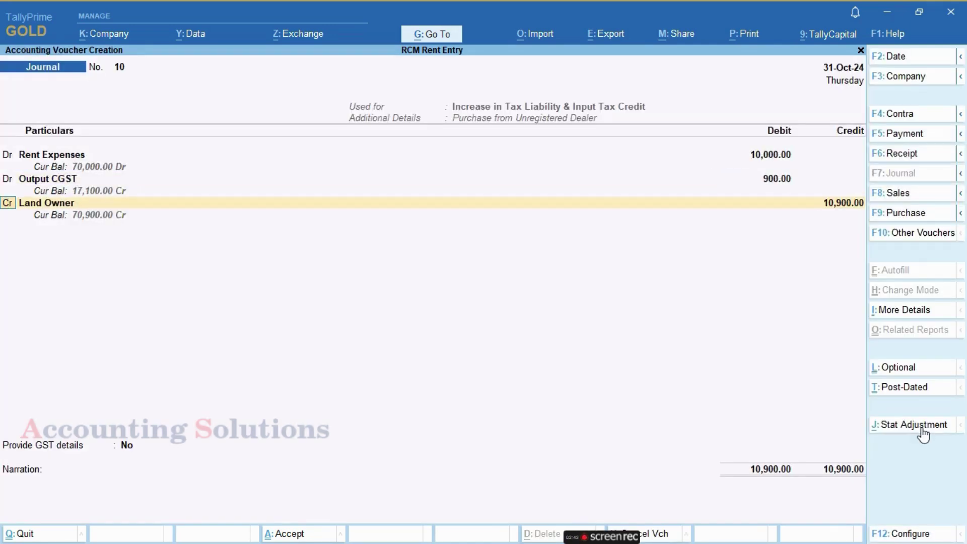
Add a third voucher line debiting Output SGST with 900 at a 9% rate on a taxable value of 10000.
text(d)
key(Return)
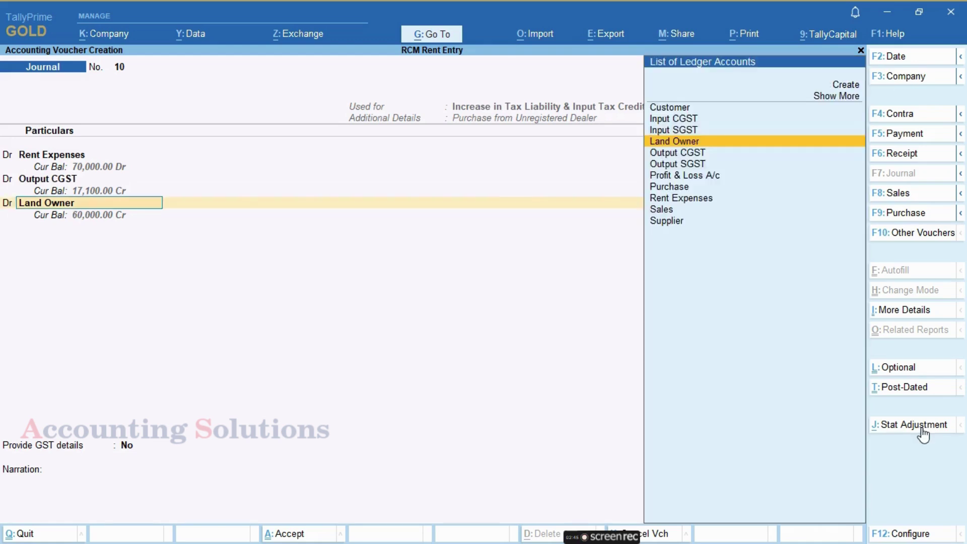
text(Ou)
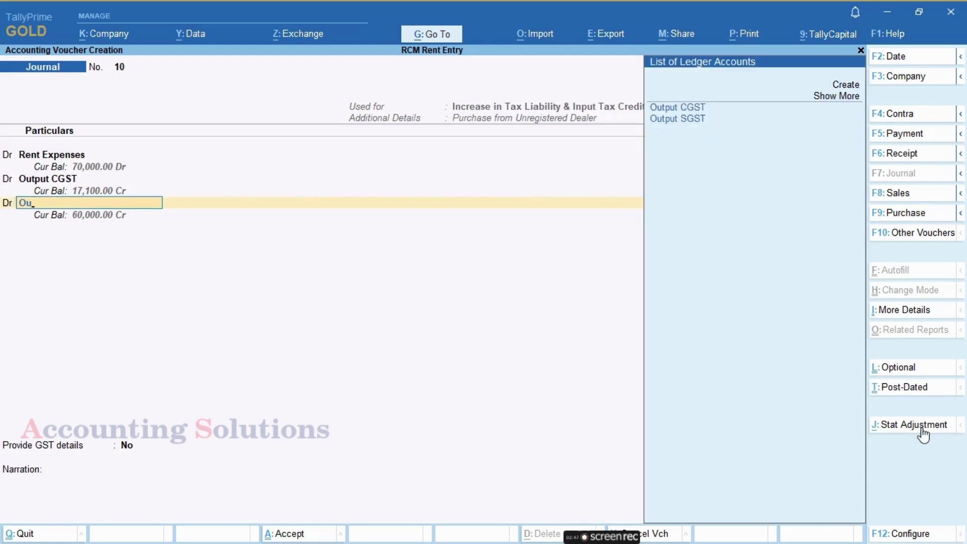
key(Down)
key(Return)
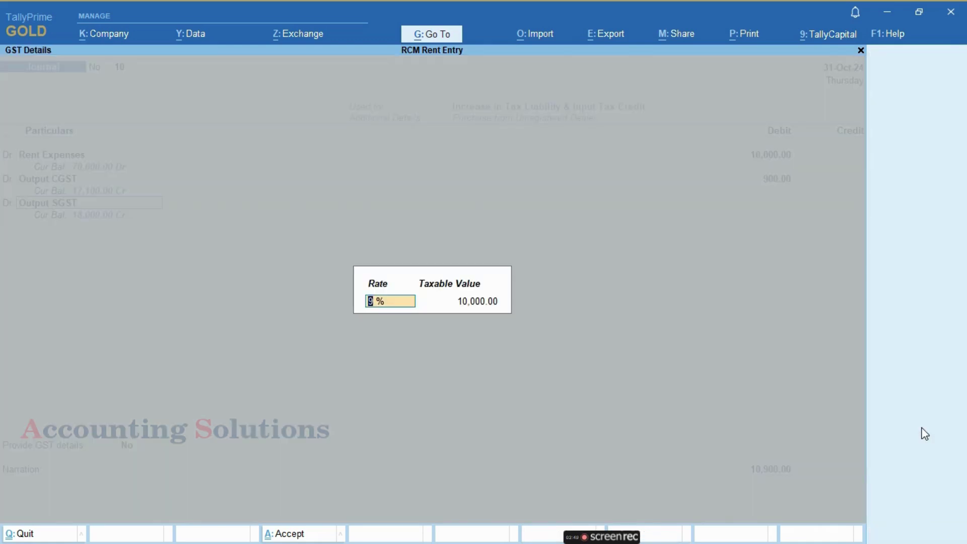
key(Return)
key(Return)
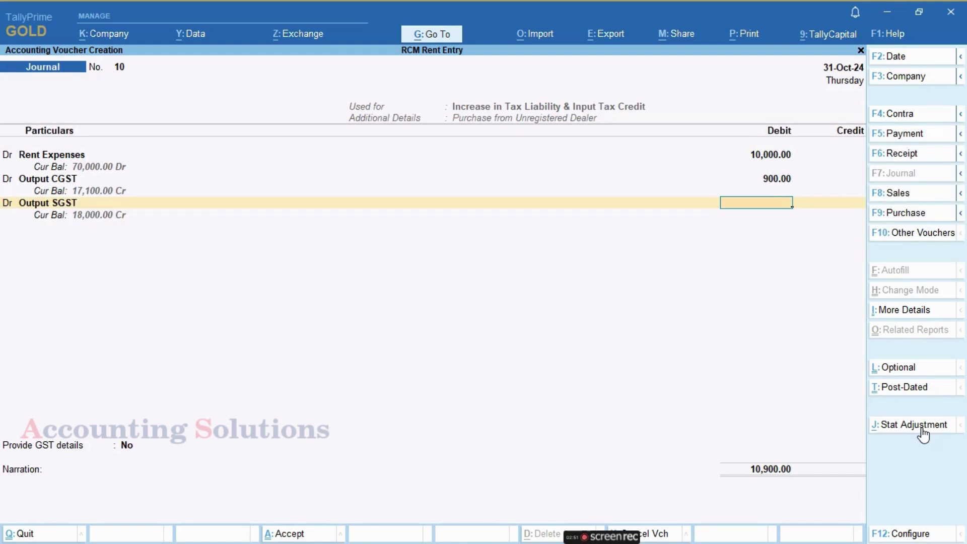
text(900)
key(Return)
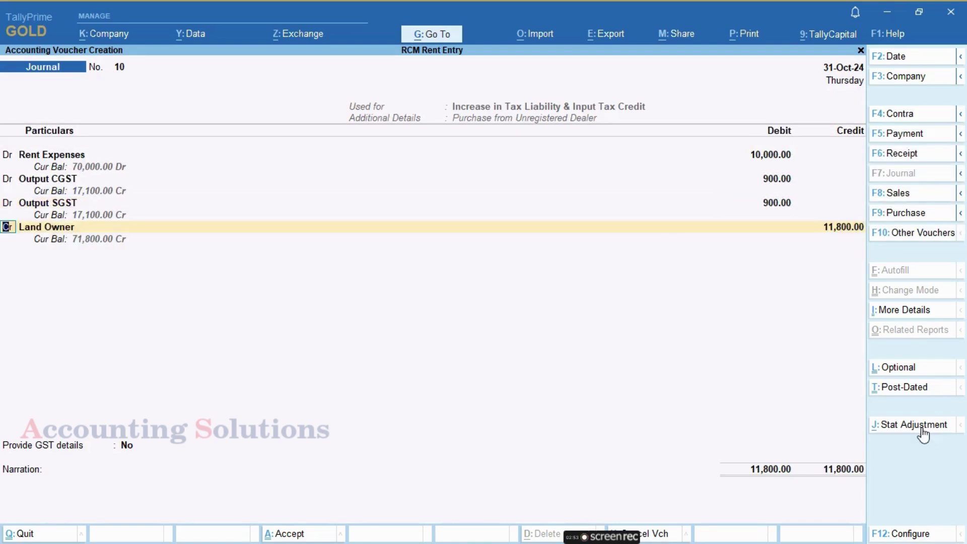
Credit Input CGST with 900 at a 9% rate on a taxable value of 10000.
key(Return)
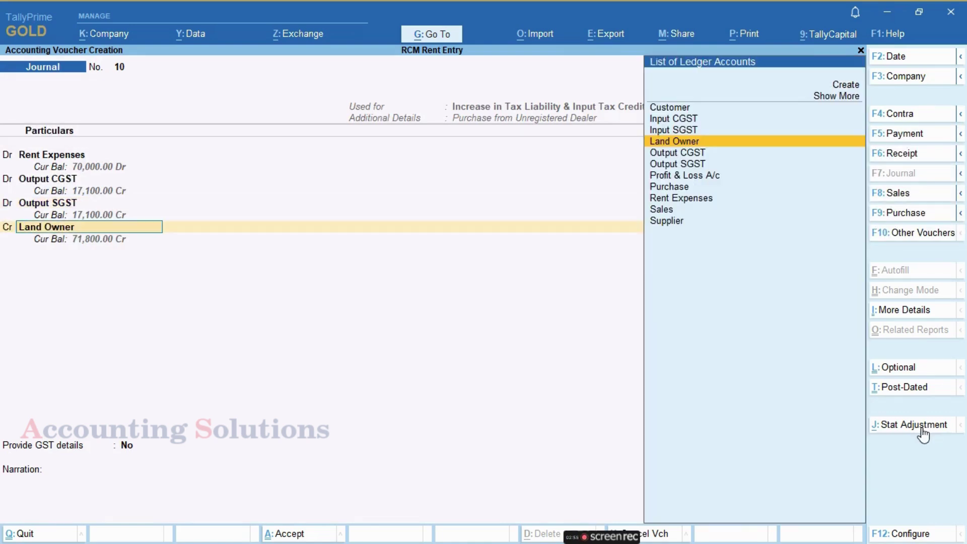
text(In)
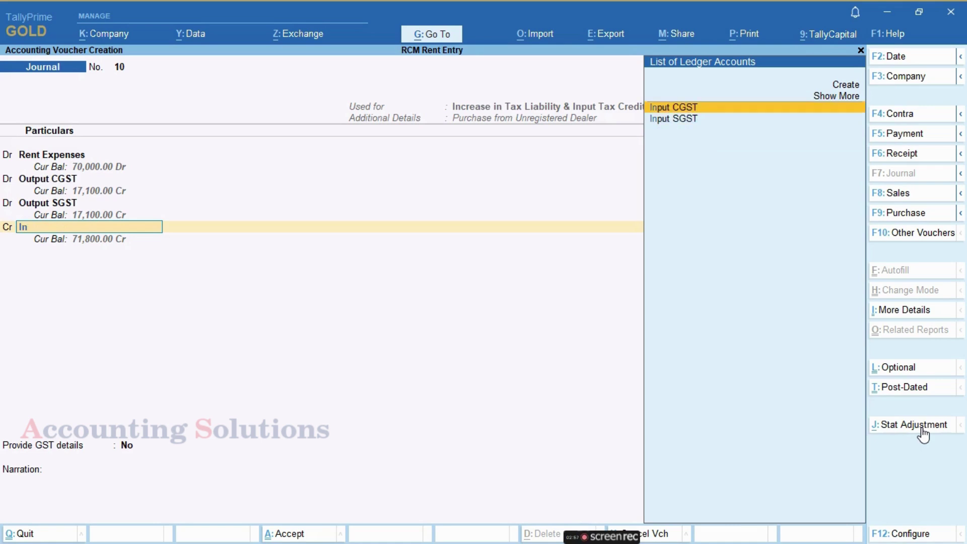
key(Return)
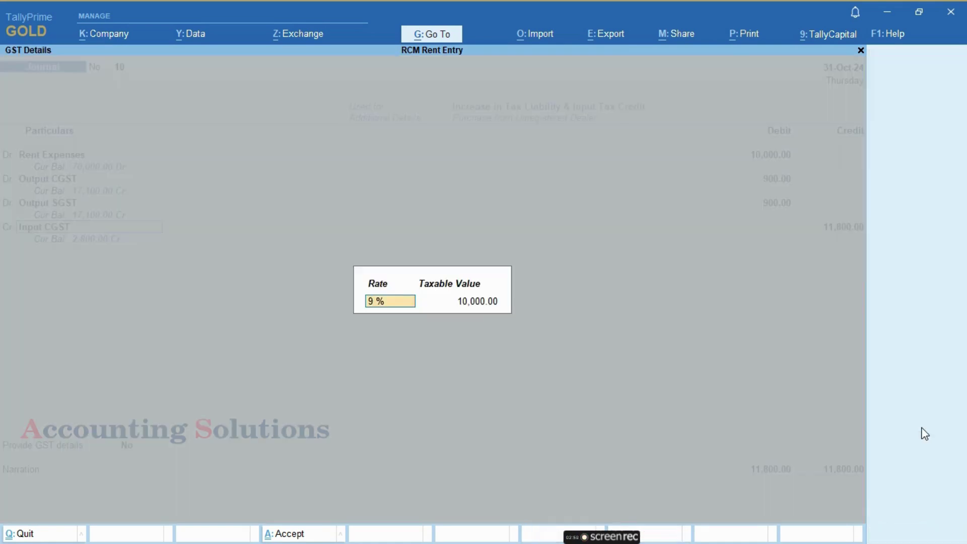
key(Return)
key(Return)
text(900)
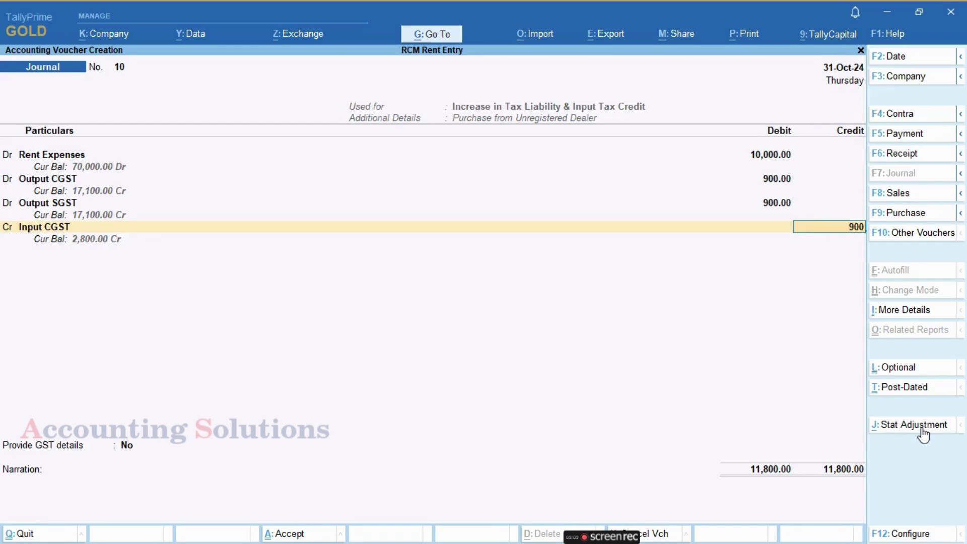
key(Return)
Add an Input SGST credit line of 900, accepting the proposed GST rate and taxable value.
key(Return)
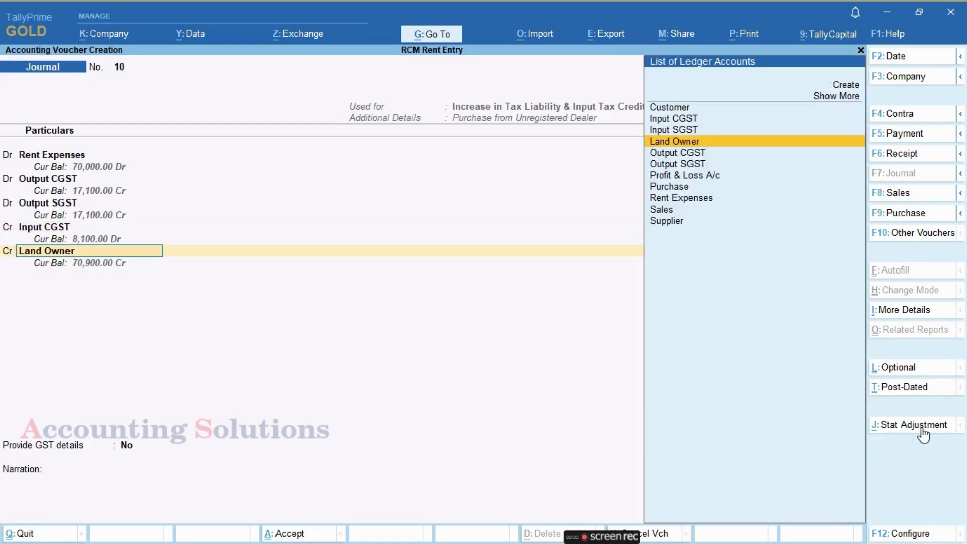
text(In)
key(Down)
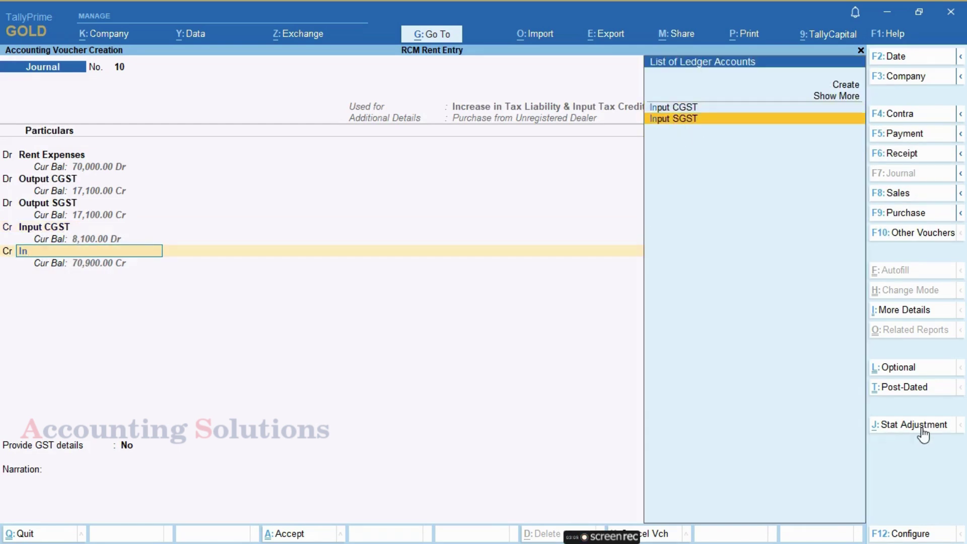
key(Return)
key(Return)
key(Return)
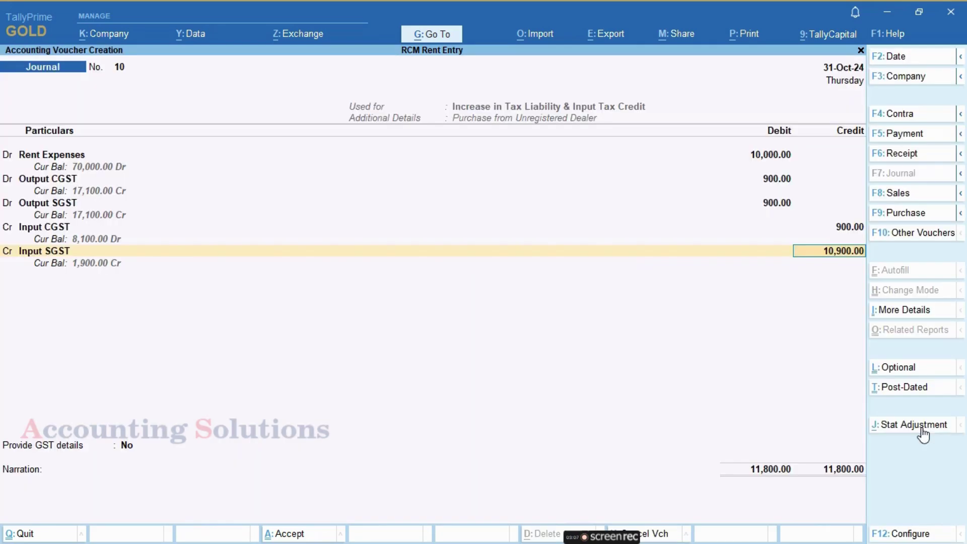
text(900)
key(Return)
Open the Land Owner ledger from the last credit line, keep its registration type as Unregistered/Consumer and accept the ledger.
key(Return)
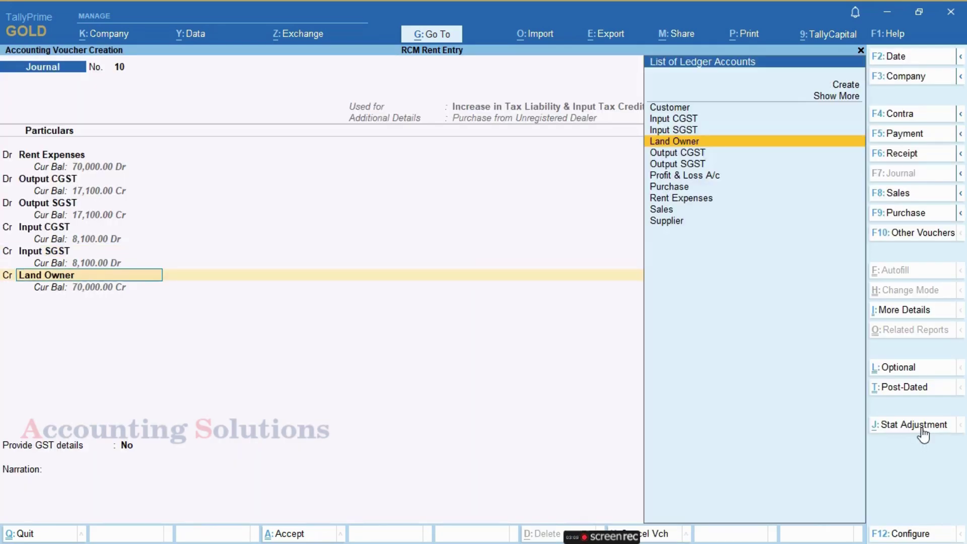
key(ctrl+Return)
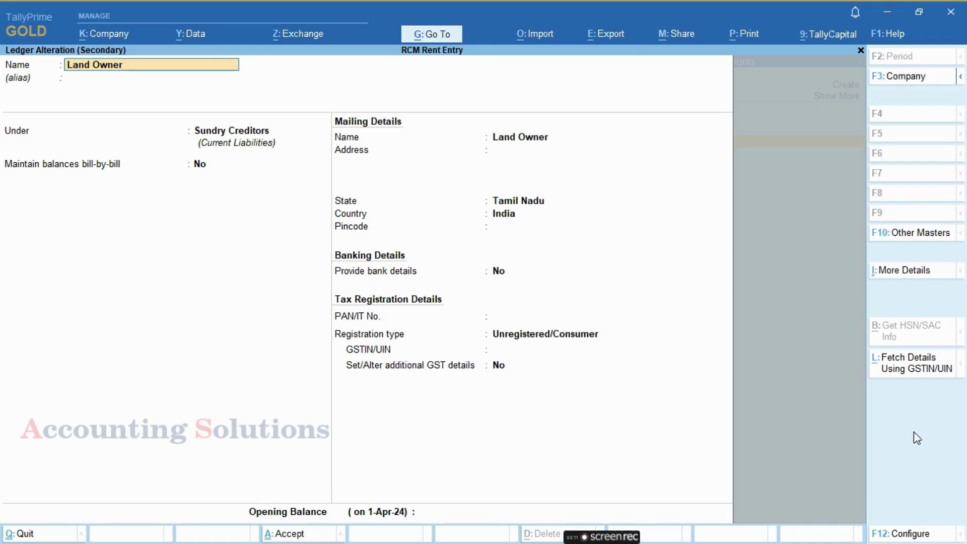
click(572, 341)
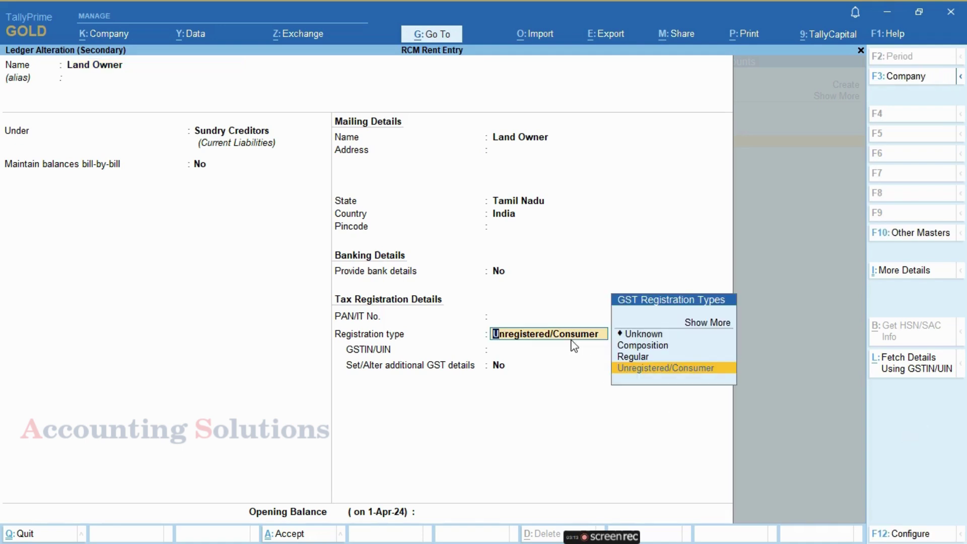
key(Return)
key(Return)
key(Return)
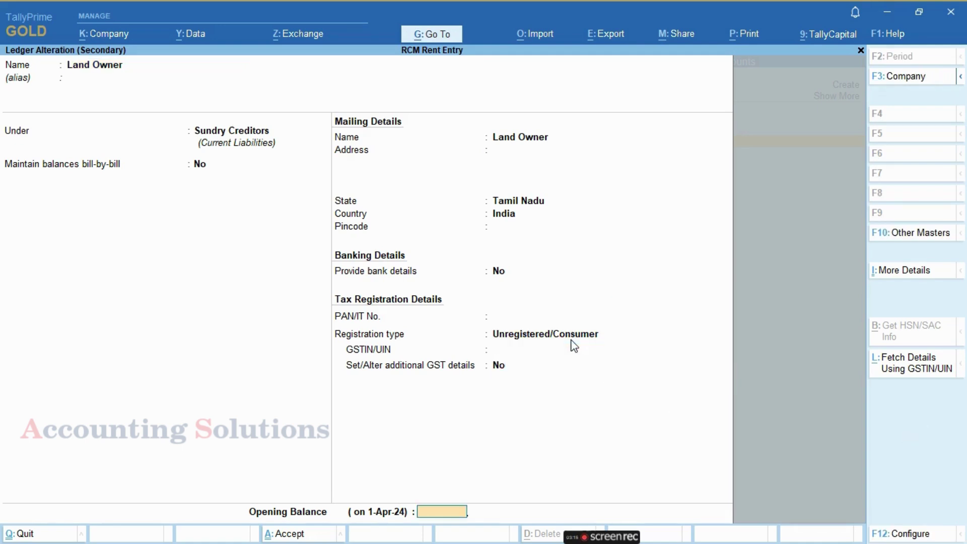
key(Return)
key(Return)
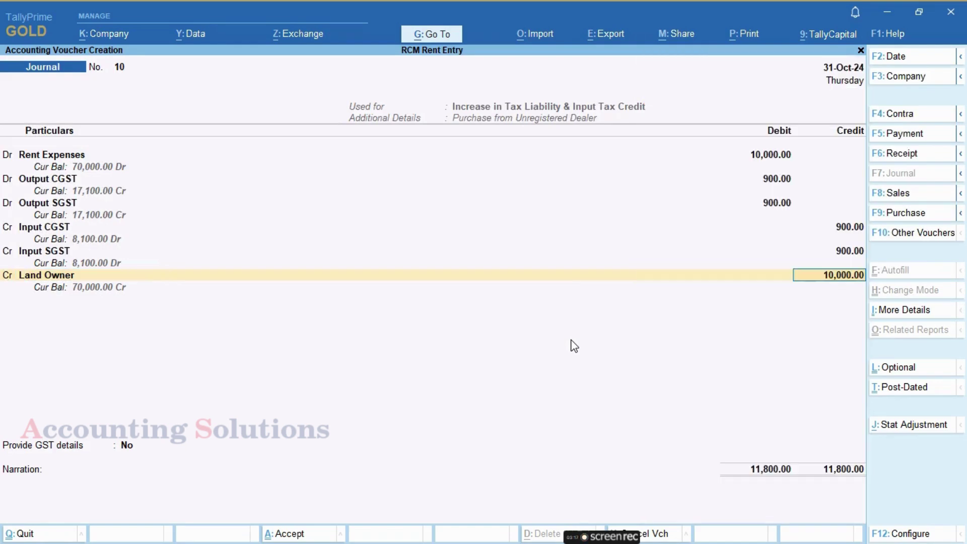
Accept the 10000 Land Owner credit and provide GST details with Land Owner as the party and Services as the type of supply.
key(Return)
key(Return)
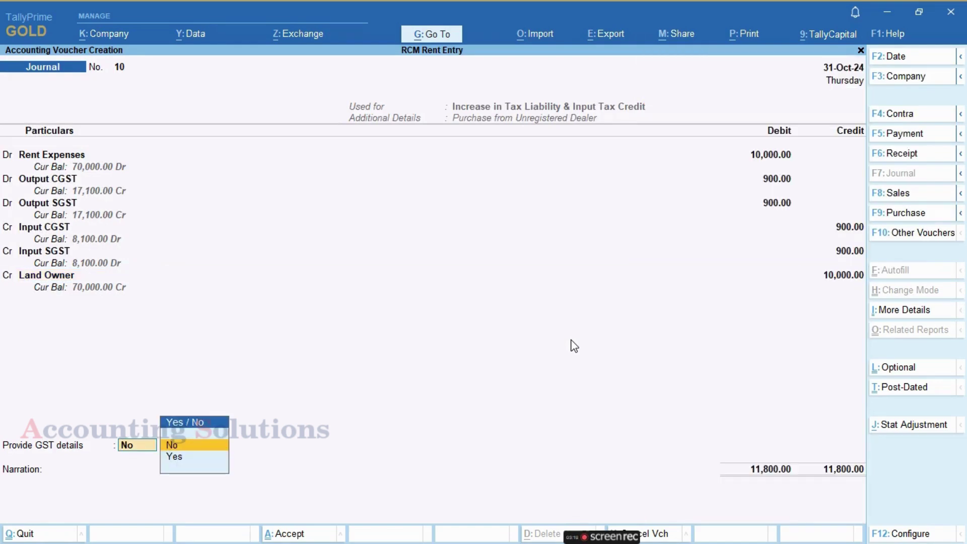
key(Down)
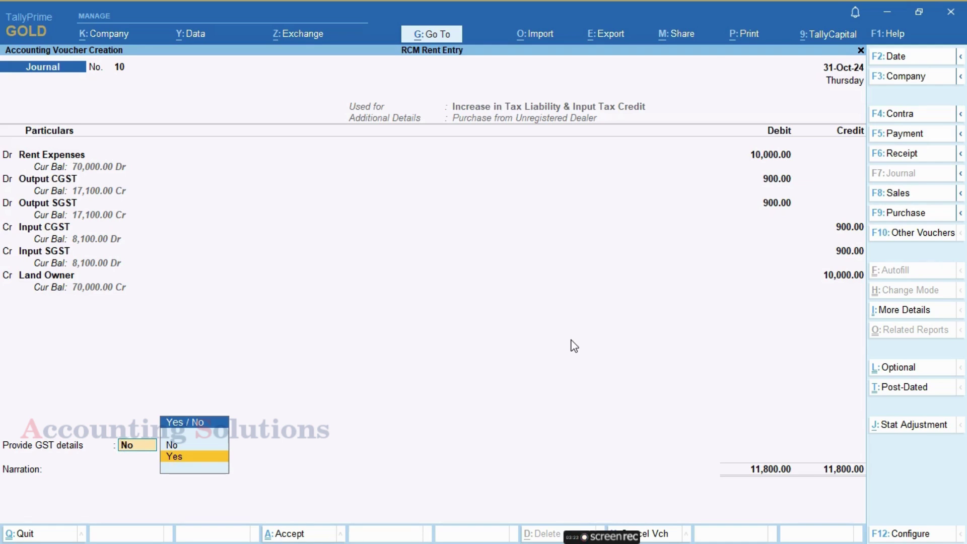
key(Return)
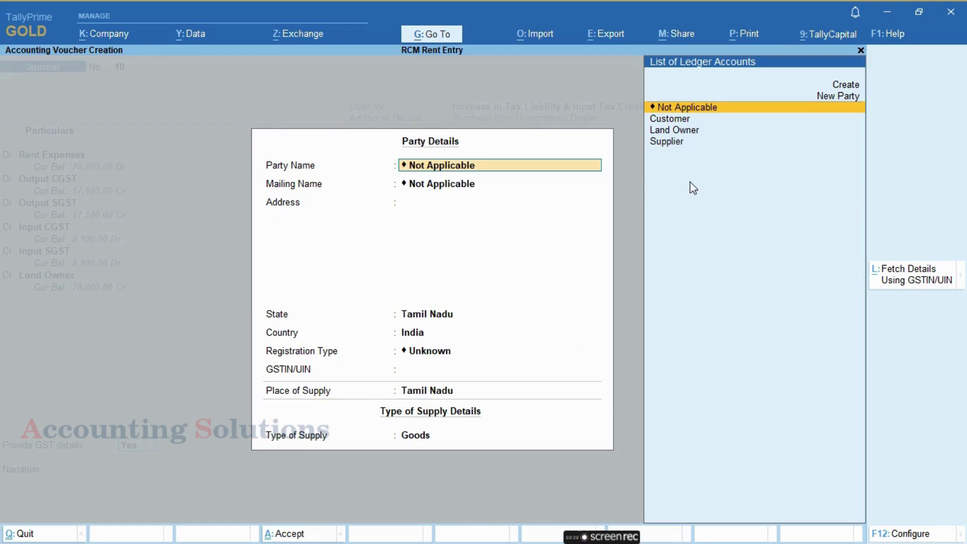
key(Down)
key(Down)
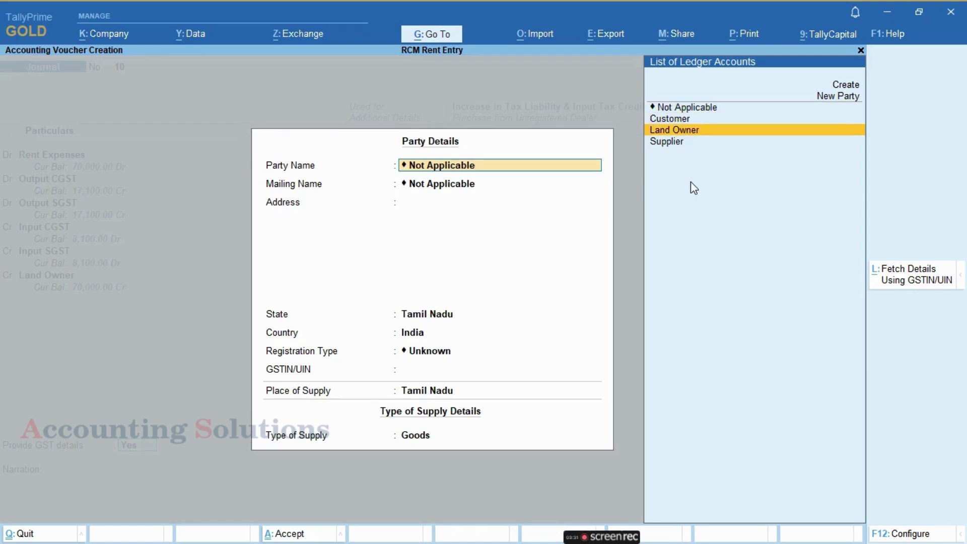
key(Return)
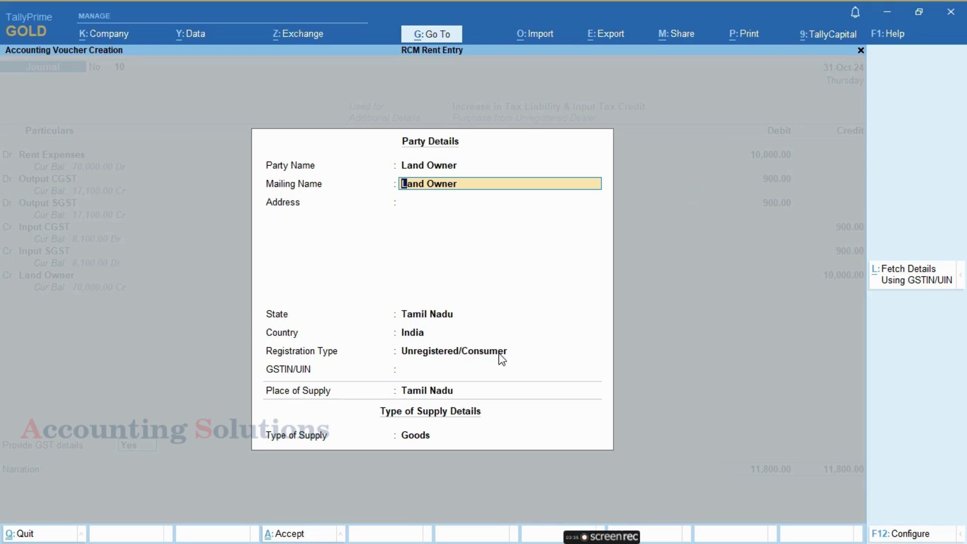
click(423, 436)
key(Down)
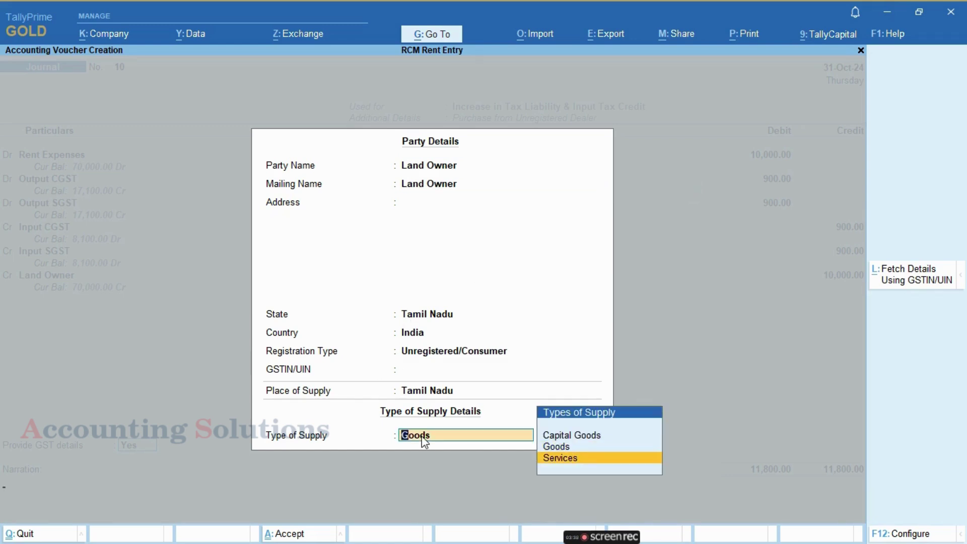
key(Return)
Enter the narration "being rent-24", save the journal voucher and return to the Gateway of Tally.
text(b)
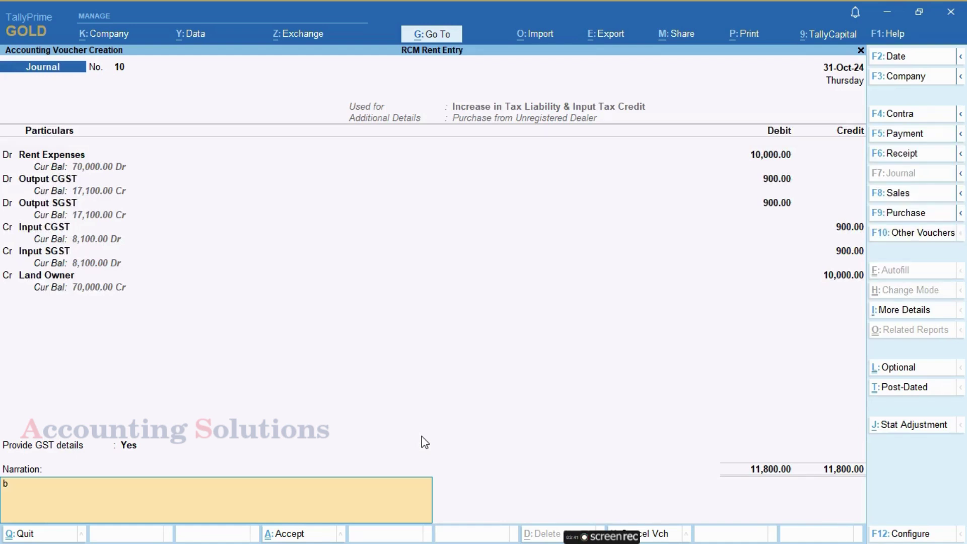
text(eing rent-)
text(24)
key(Return)
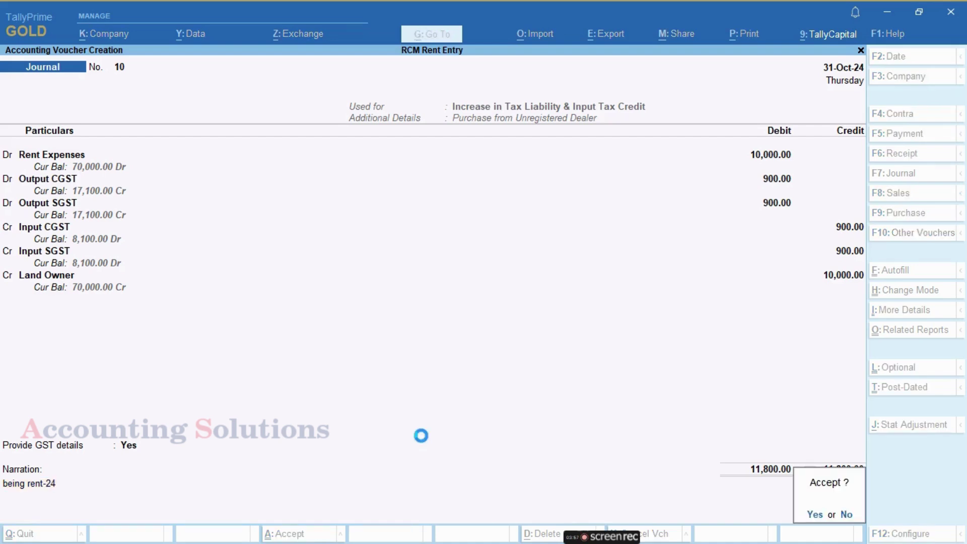
key(Return)
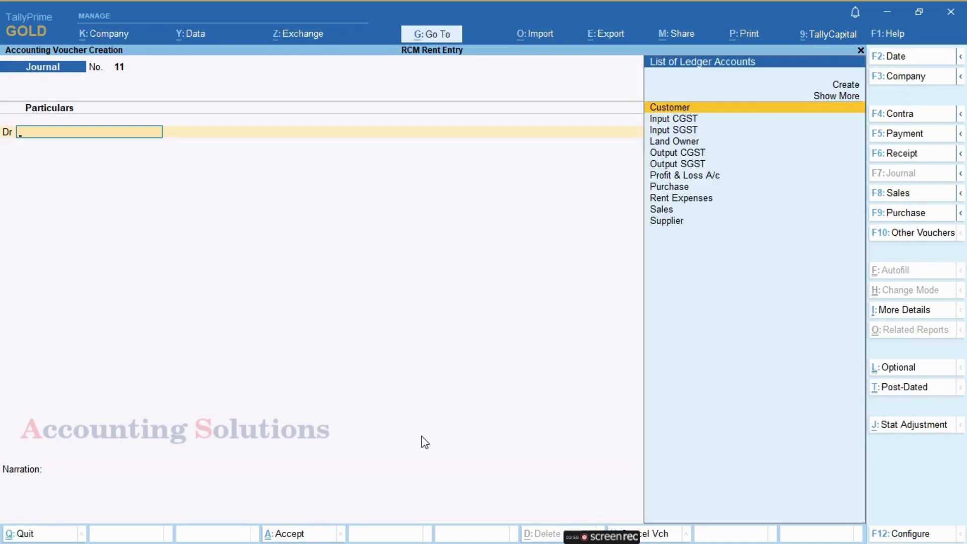
key(Escape)
key(Return)
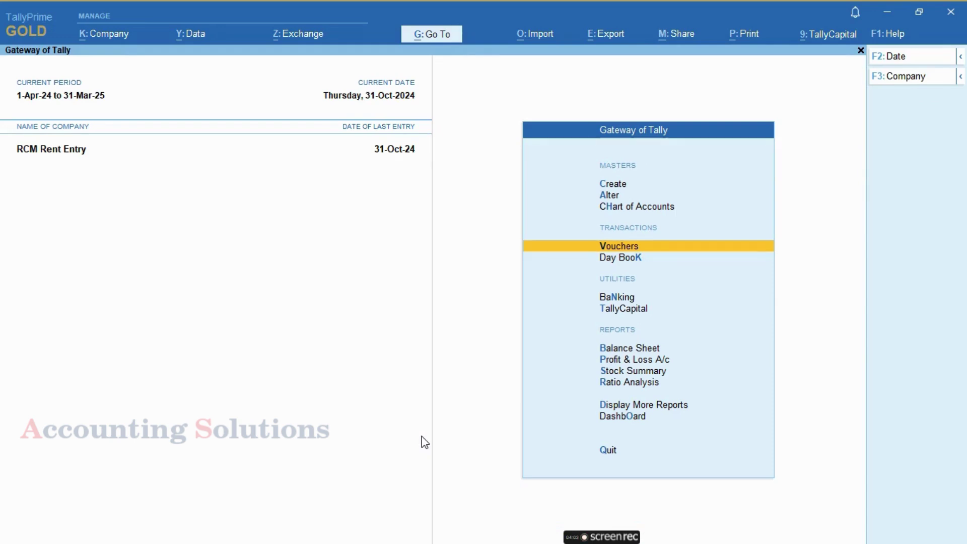
Switch to the Reports workbook in Excel and examine the RCM table's output, input, RCM paid and Input -RCM tax amounts.
key(alt+Tab)
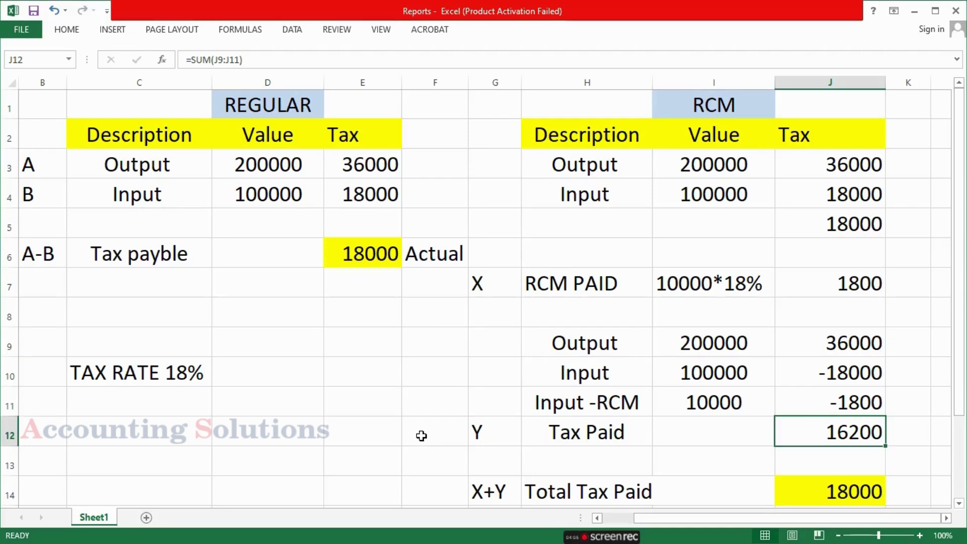
click(862, 164)
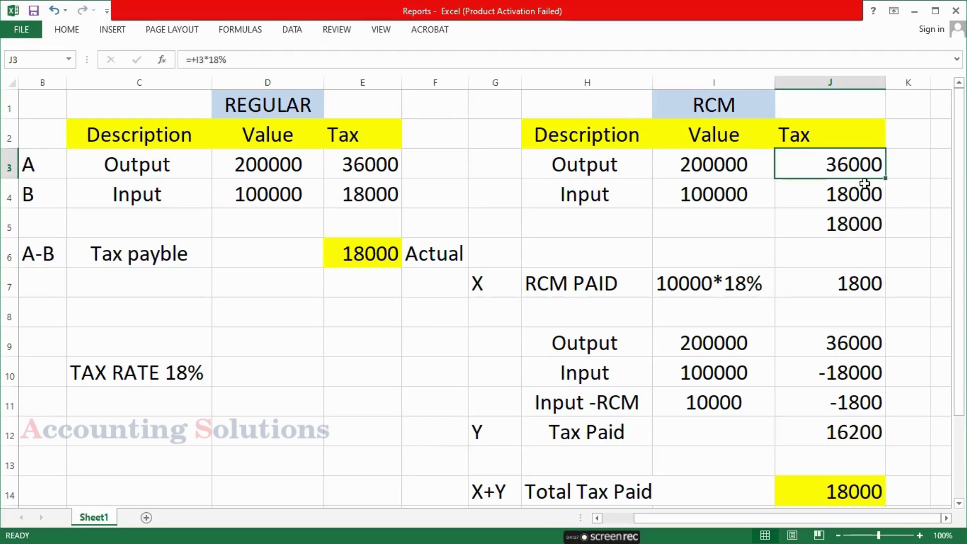
click(863, 198)
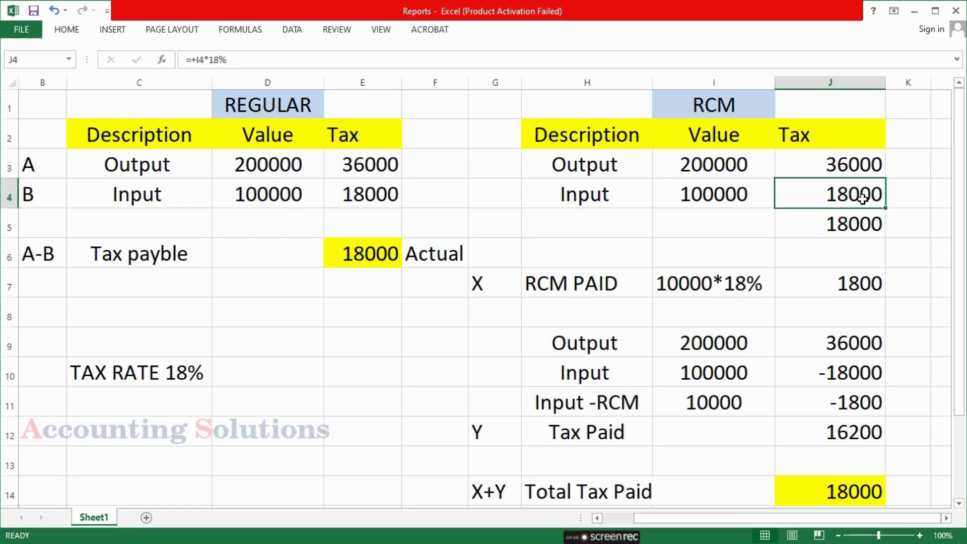
click(874, 229)
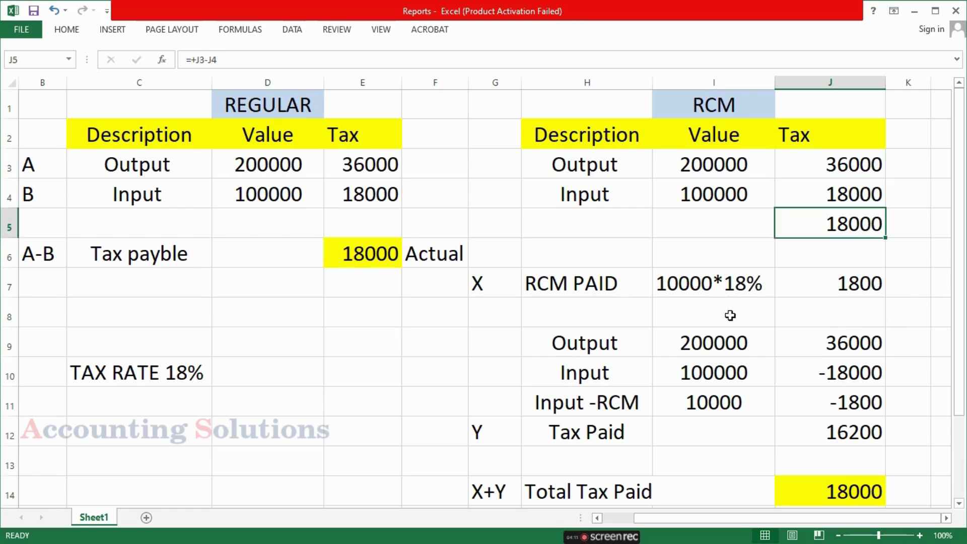
click(592, 294)
click(841, 291)
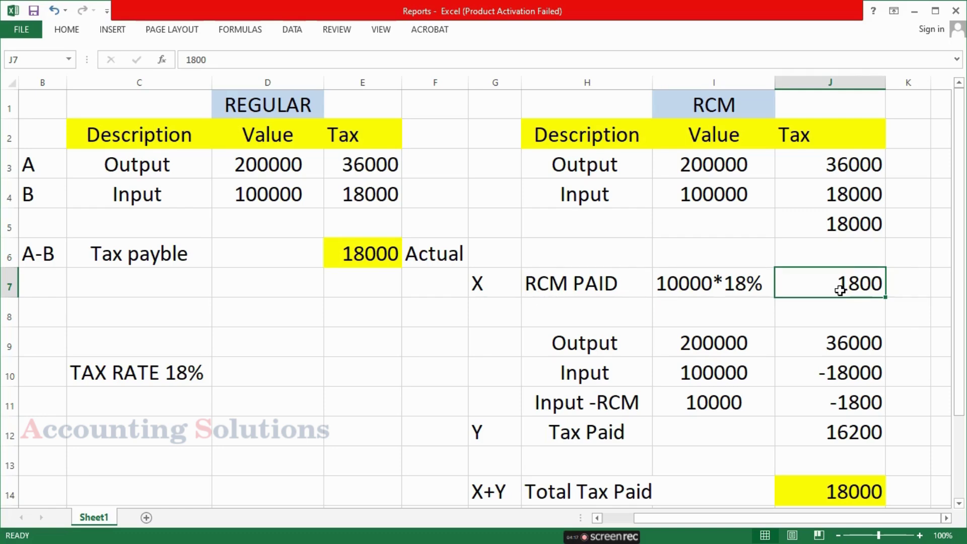
click(861, 375)
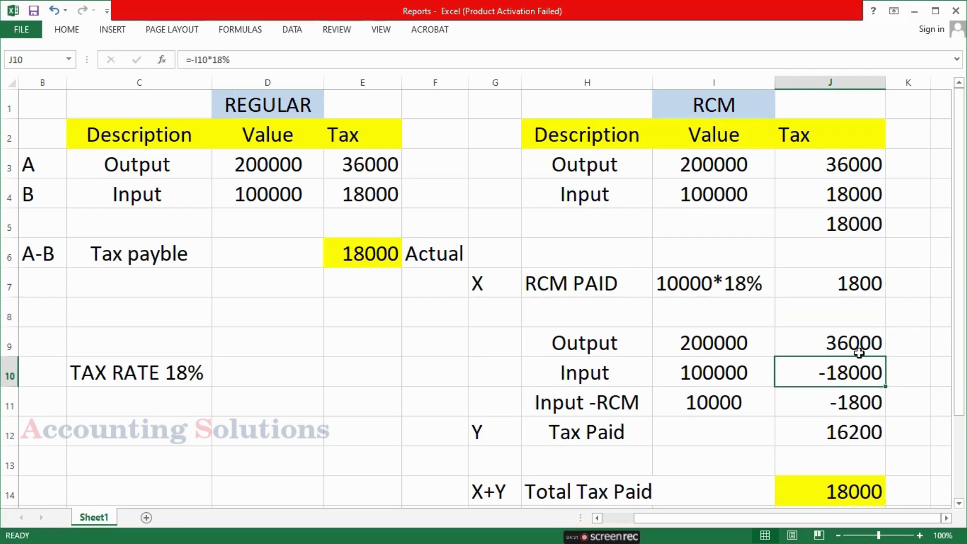
click(841, 284)
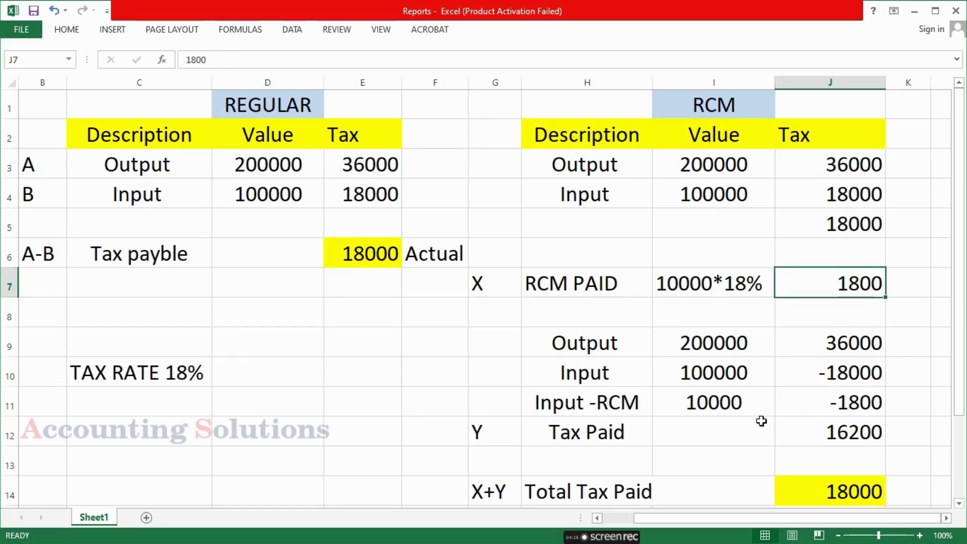
click(835, 395)
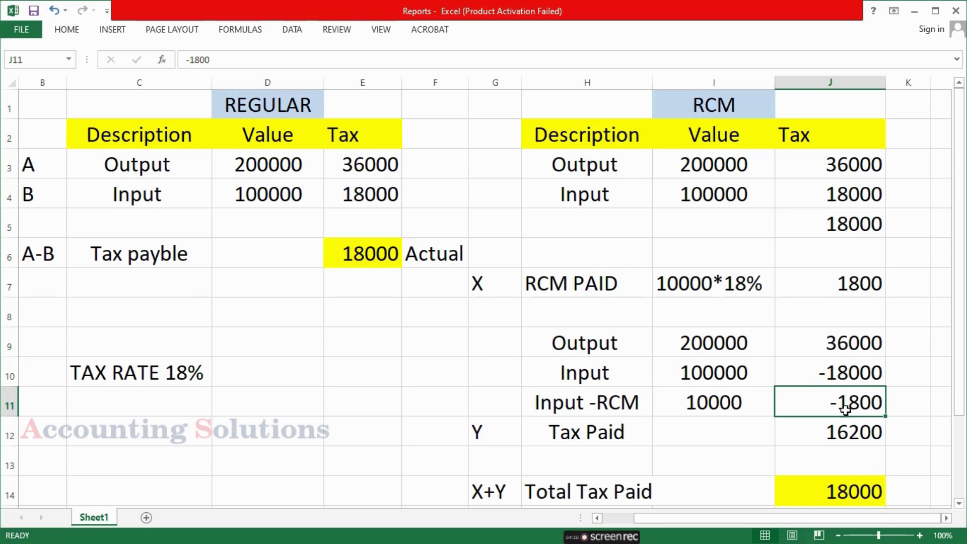
Compare the RCM Tax Paid and Total Tax Paid amounts with the REGULAR table's output, input and payable tax.
click(847, 433)
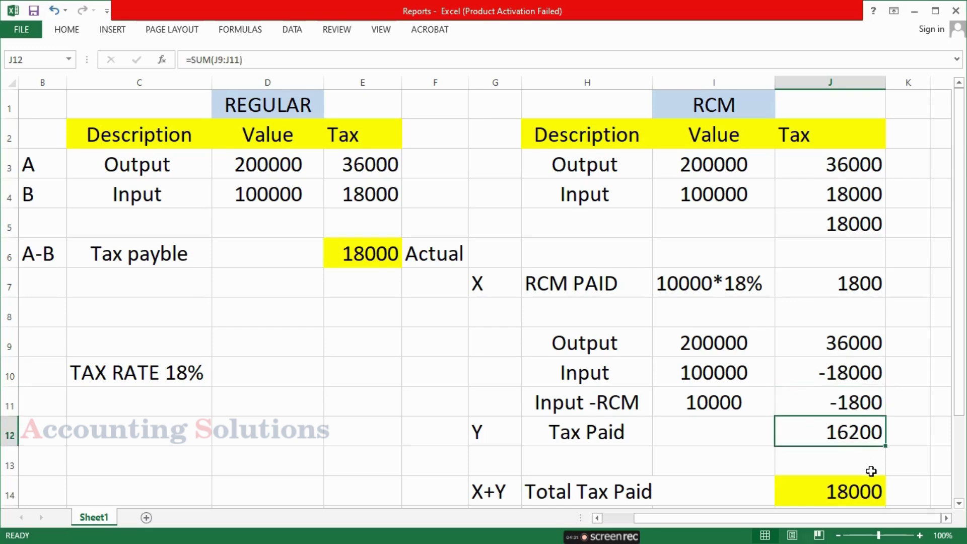
click(600, 493)
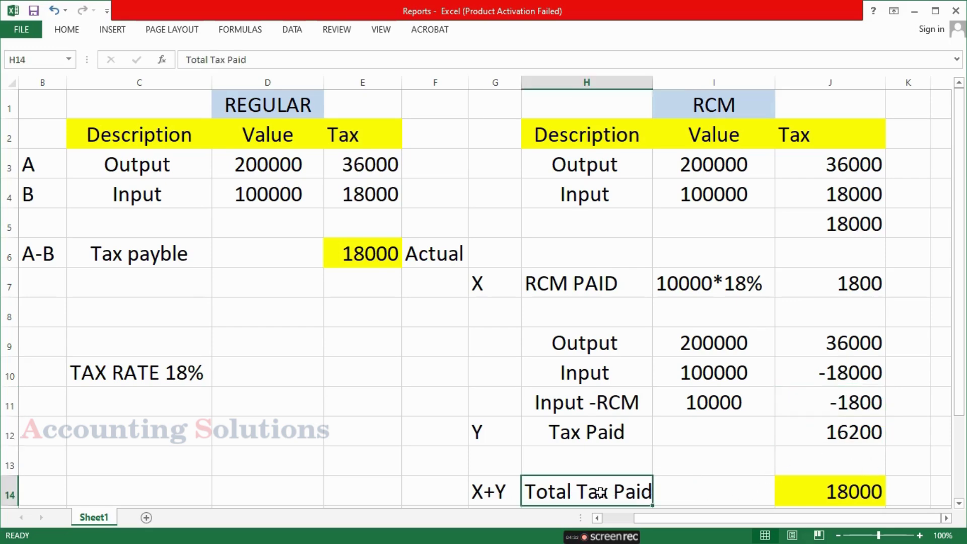
click(837, 492)
click(236, 194)
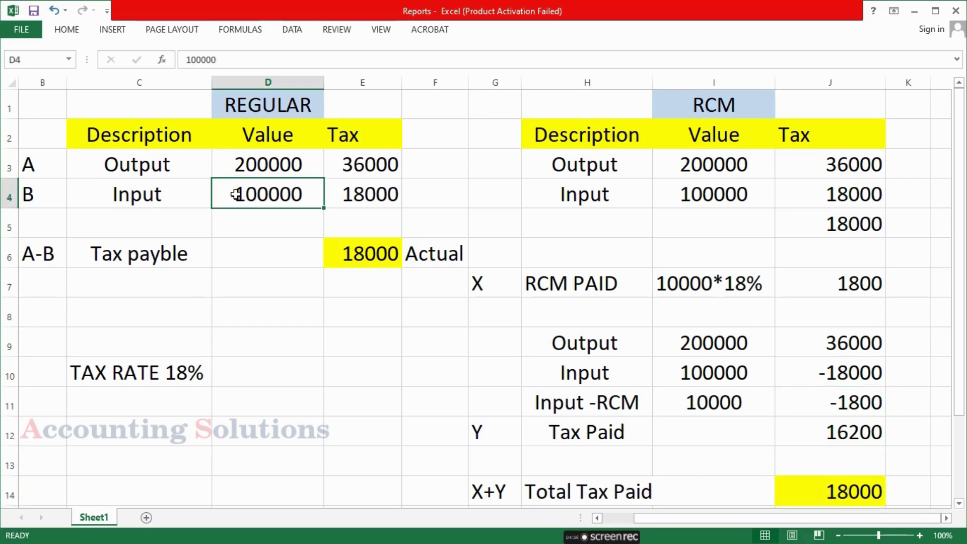
click(381, 164)
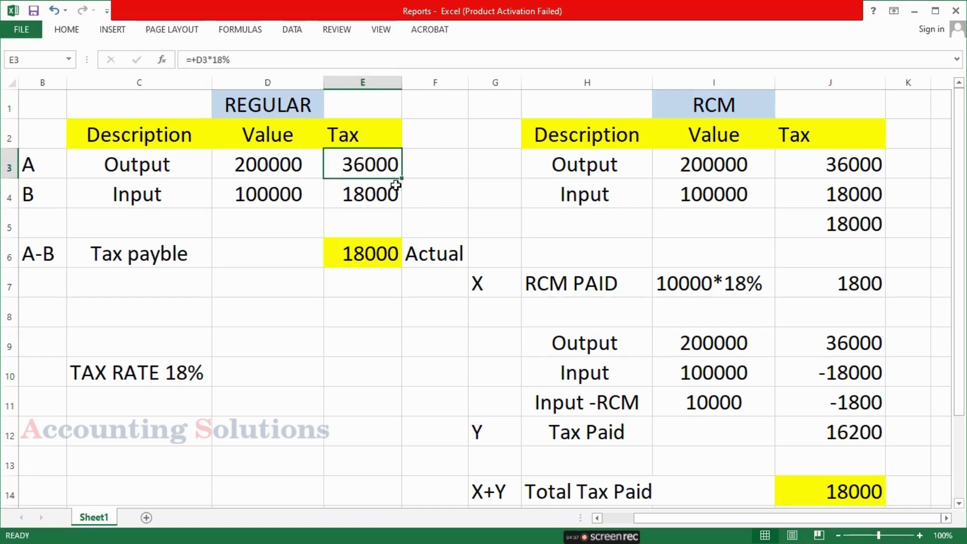
click(388, 193)
click(378, 256)
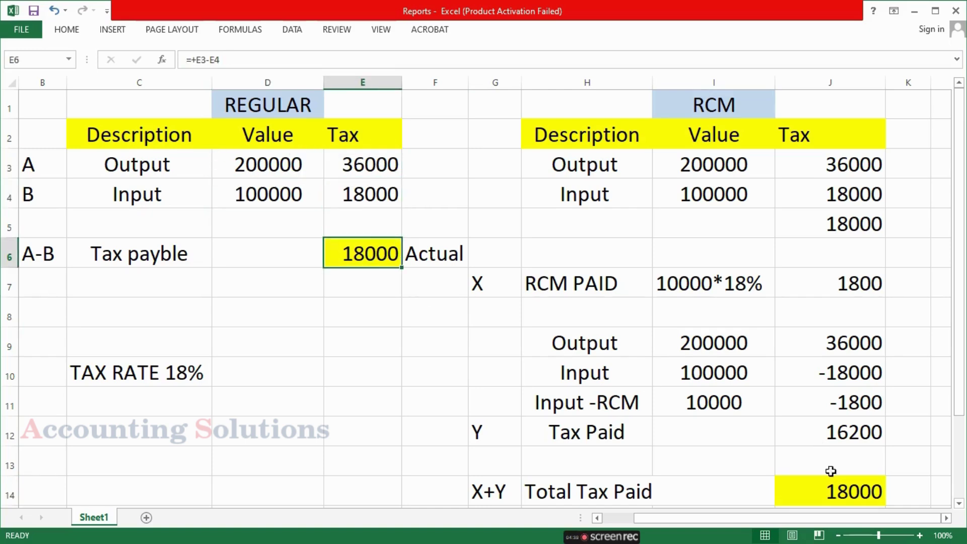
click(838, 492)
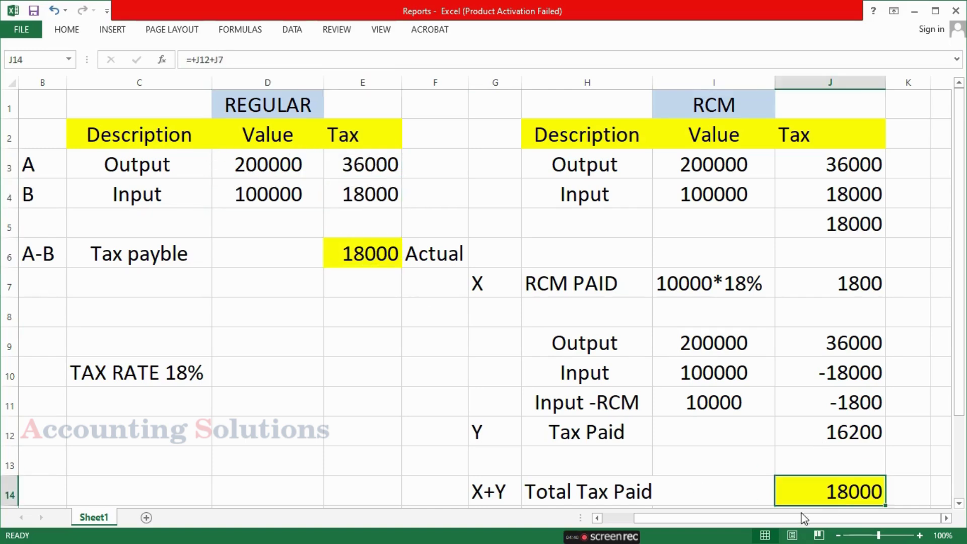
click(568, 286)
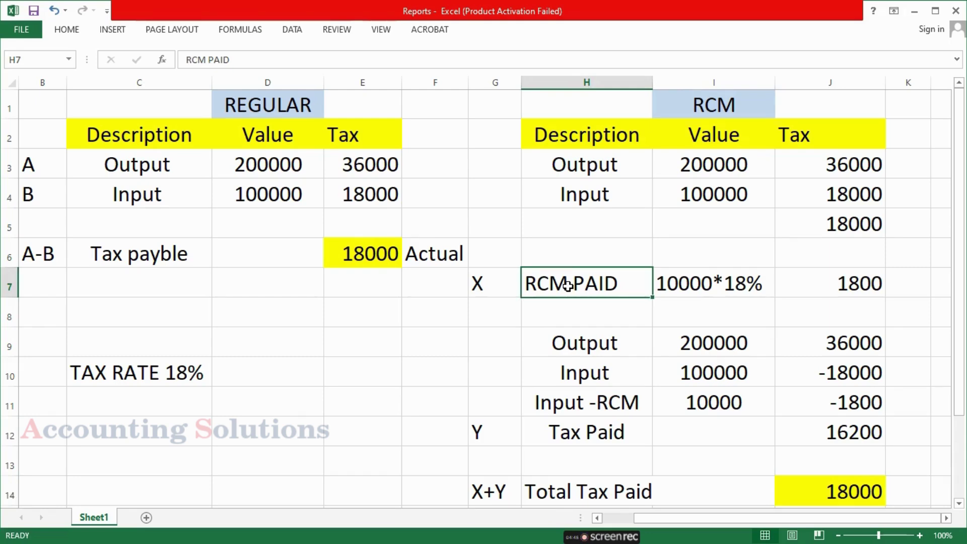
Switch to TallyPrime and open the Display More Reports list from the Gateway of Tally.
key(alt+Tab)
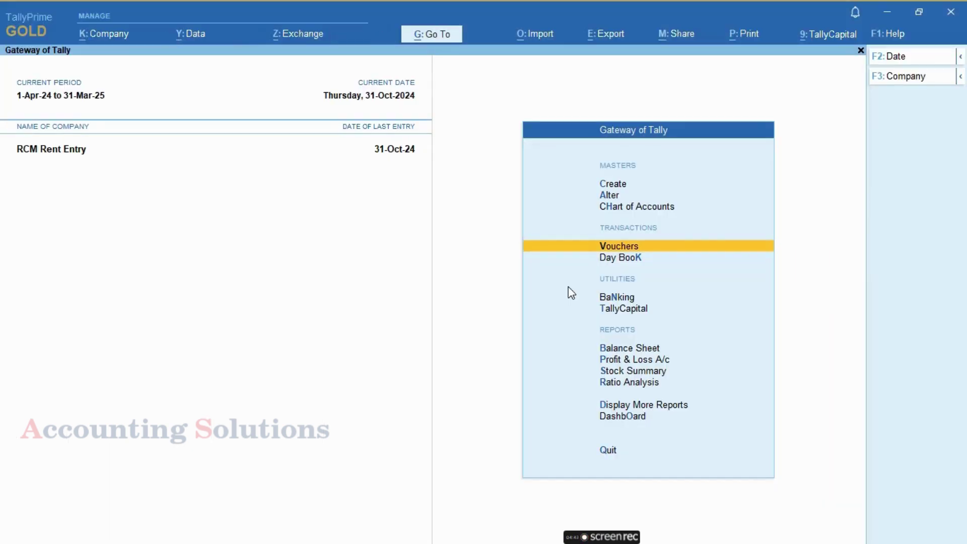
key(Down)
key(Down)
key(Down)
key(Down)
key(Down)
key(Down)
key(Down)
key(Down)
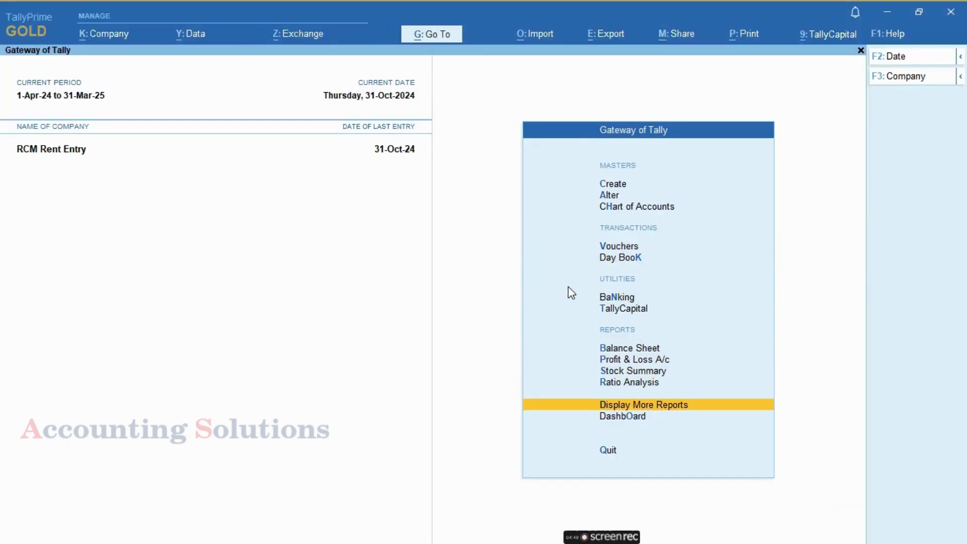
key(Return)
Open the GSTR-3B return from the GST reports under Statutory Reports.
key(Down)
key(Down)
key(Down)
key(Down)
key(Down)
key(Down)
key(Down)
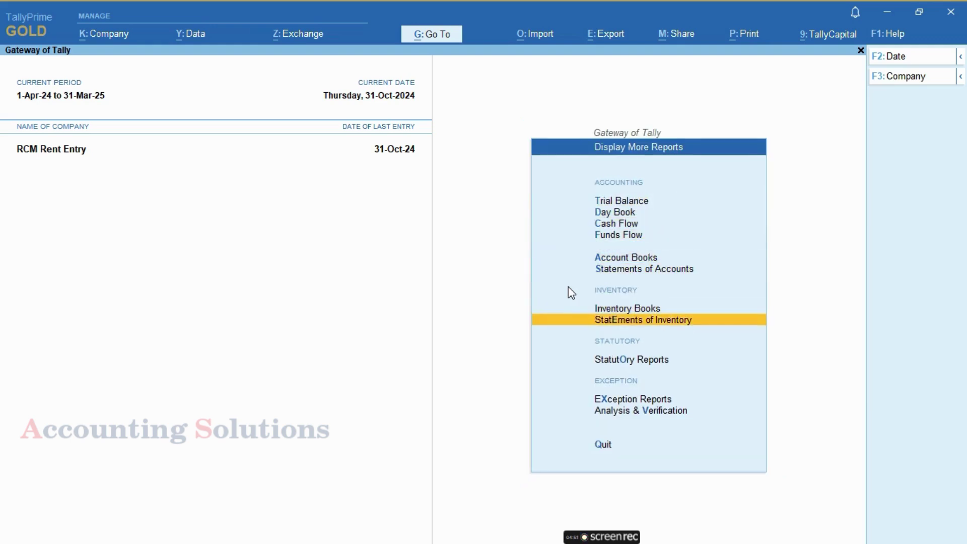
key(Down)
key(Return)
key(Return)
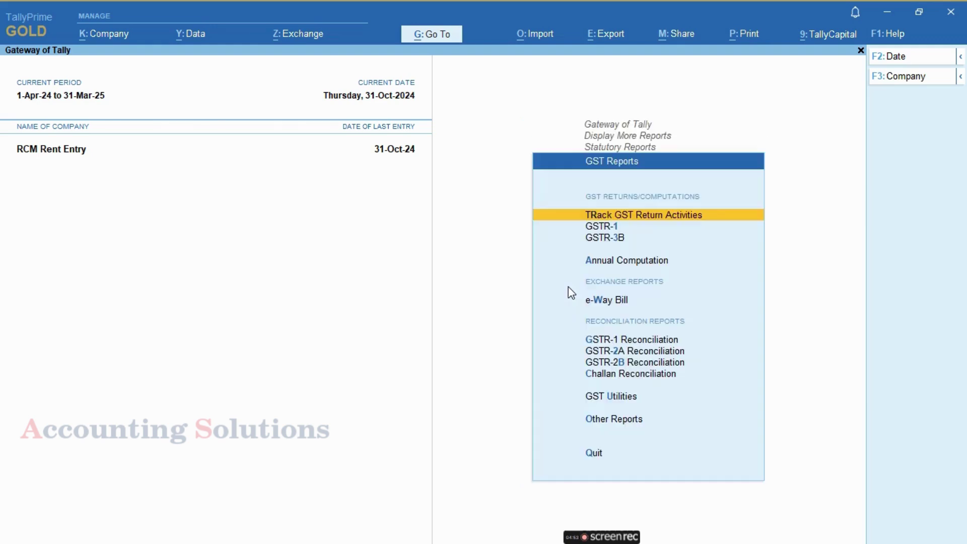
key(Down)
key(Down)
key(Return)
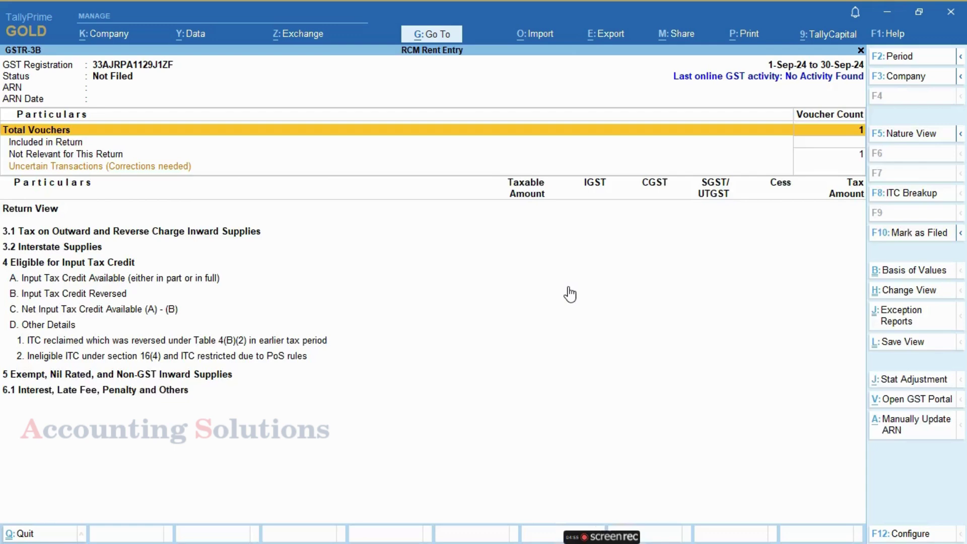
Set the GSTR-3B period from 1-10-2024 to 31-10-2024.
key(F2)
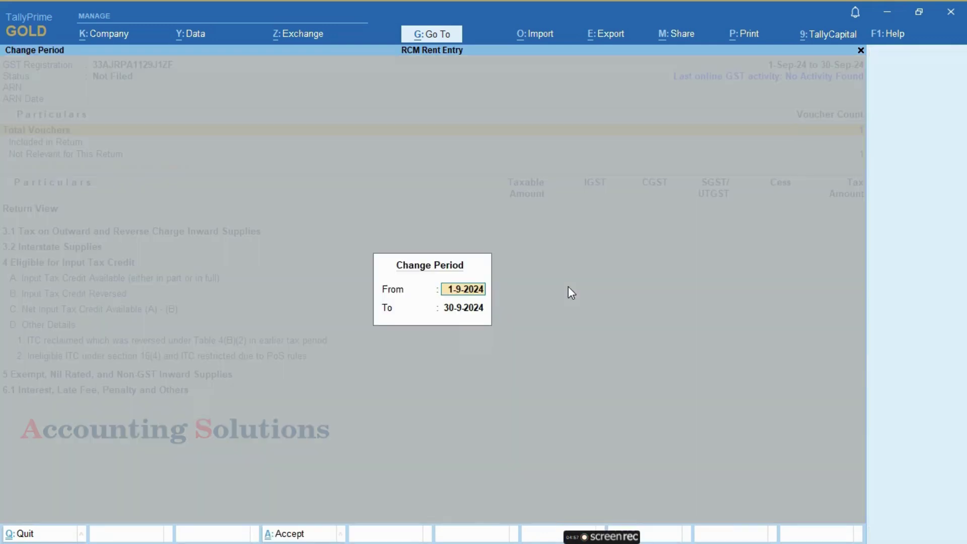
text(1.10)
key(Return)
text(31.10)
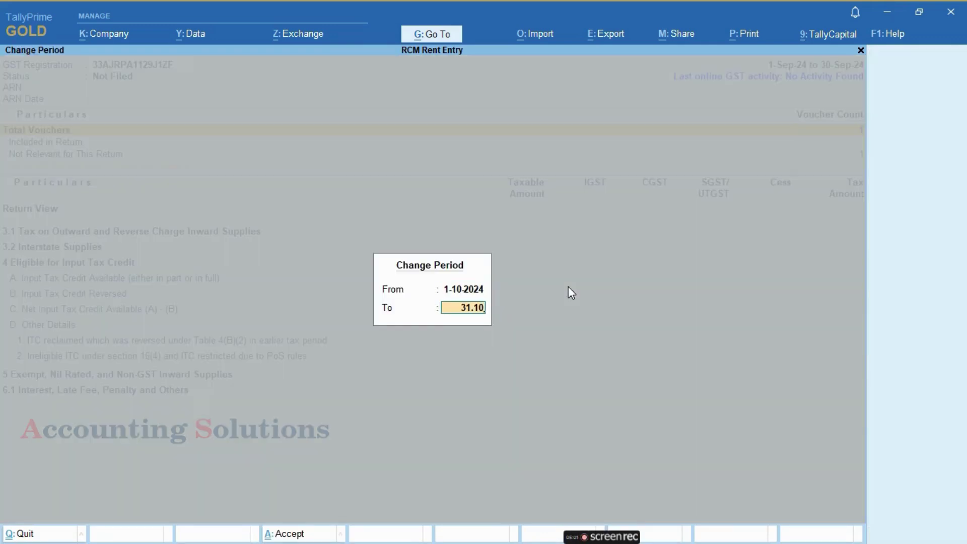
key(Return)
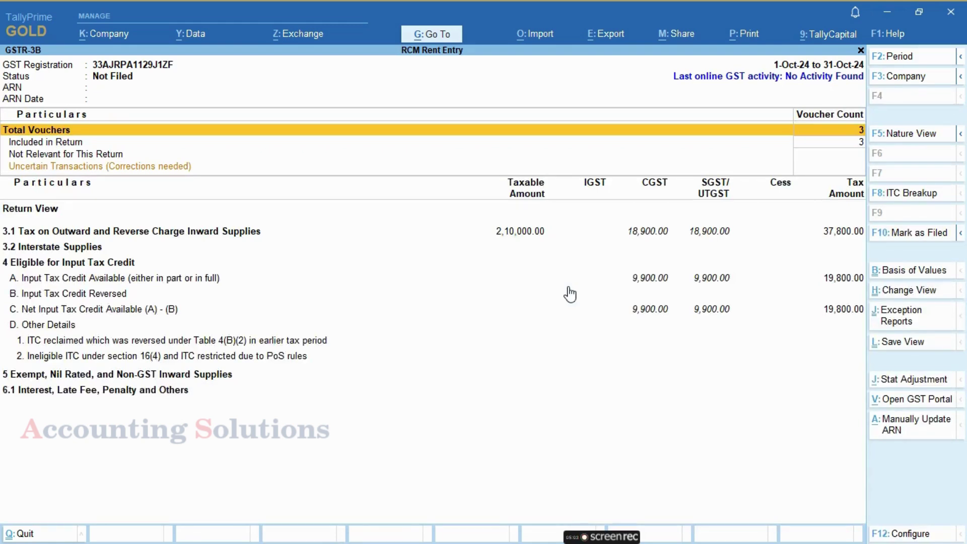
Expand GSTR-3B to its detailed view and examine rows 3.1a Outward Taxable Supplies and 3.1d Inward Supplies applicable for Reverse Charge.
key(Down)
key(Return)
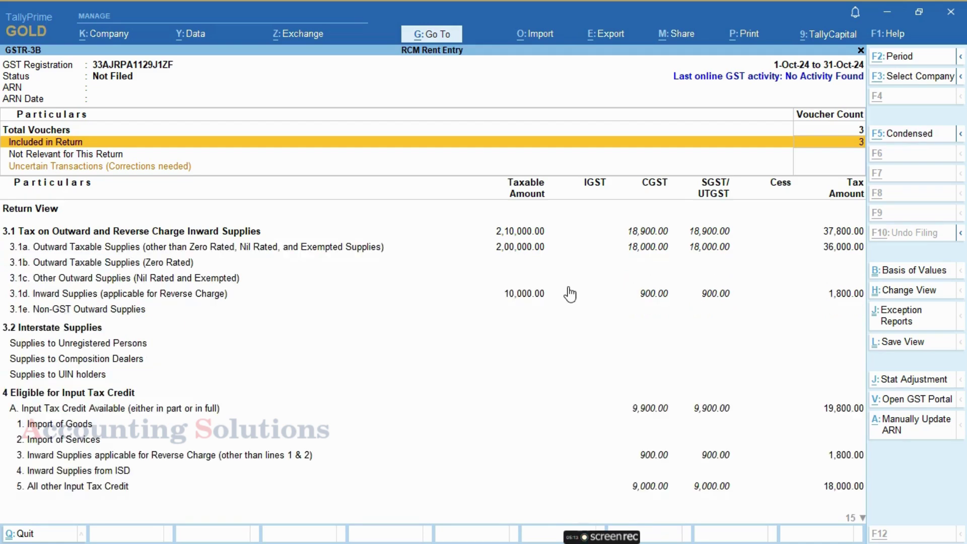
key(Down)
key(Down)
key(Down)
key(Down)
key(Up)
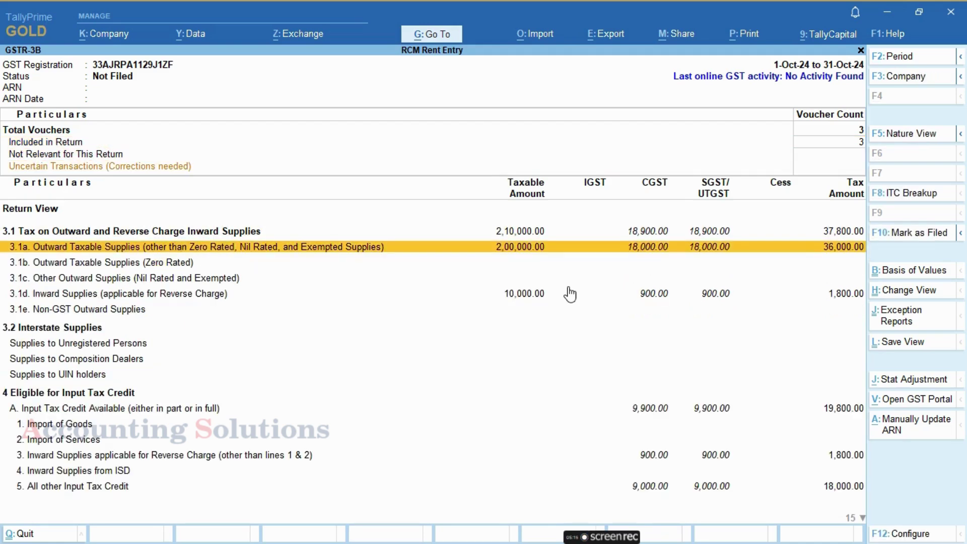
key(Return)
key(Down)
key(Down)
key(Down)
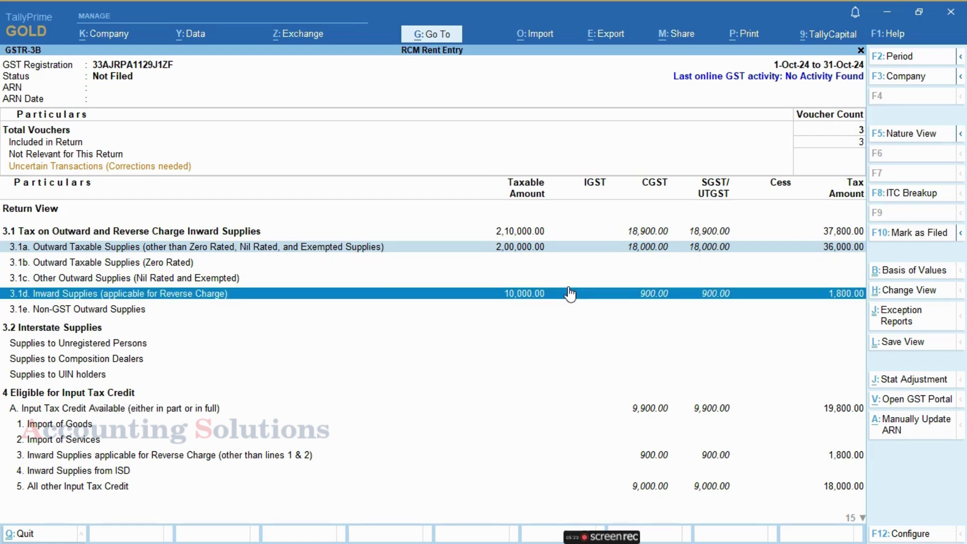
Examine the reverse-charge row and the rest of the Eligible for Input Tax Credit section, and return to the Gateway of Tally.
key(Down)
key(Down)
key(Down)
key(Down)
key(Down)
key(Down)
key(Down)
key(Down)
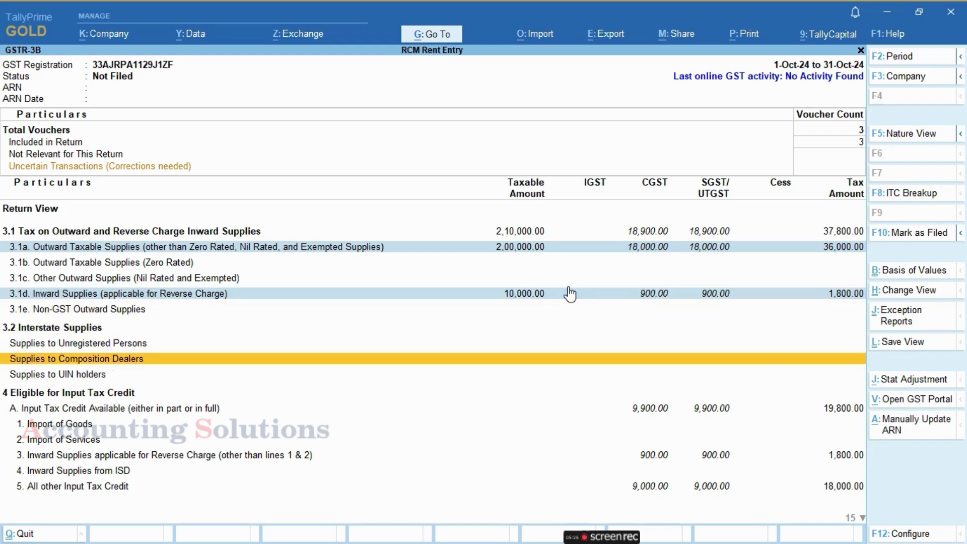
key(Down)
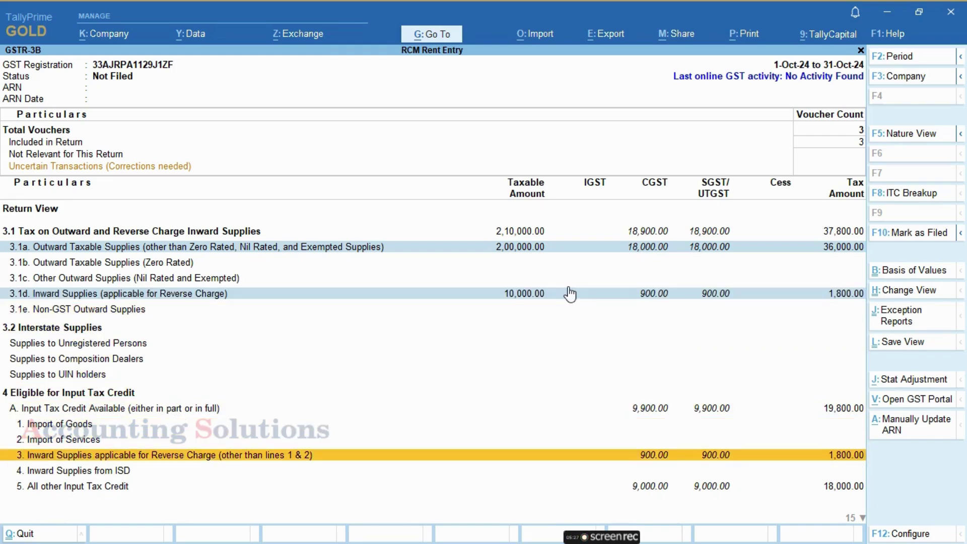
key(Return)
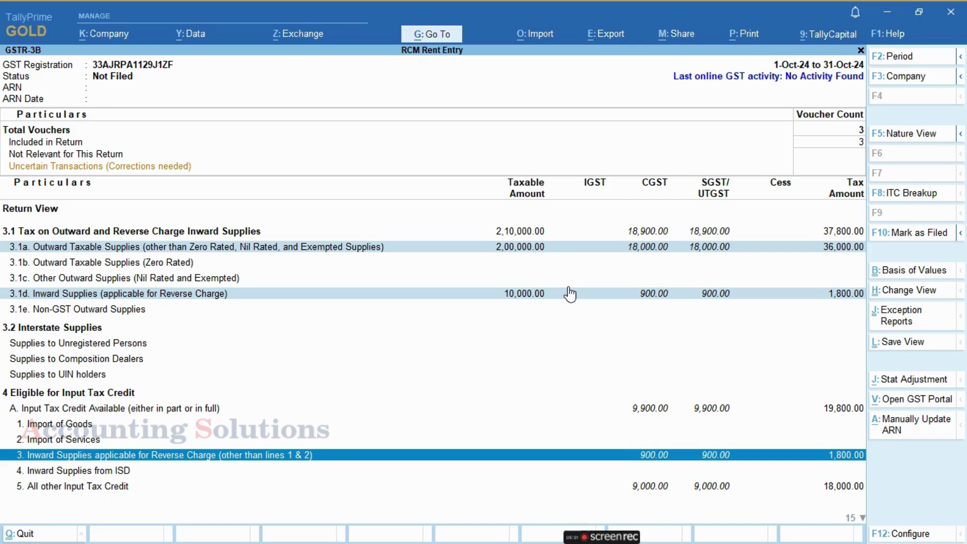
key(Down)
key(Down)
key(Down)
key(Down)
key(Down)
key(Down)
key(Down)
key(Down)
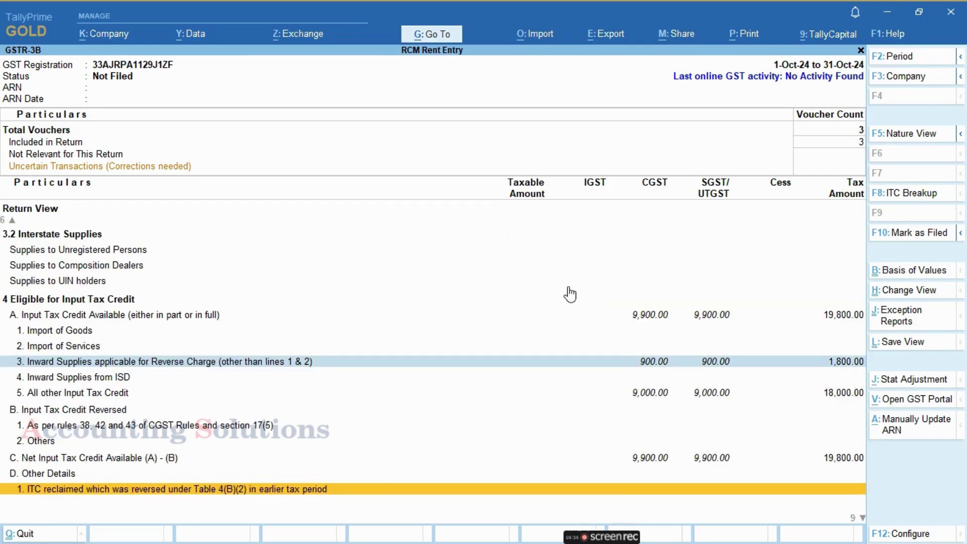
key(Escape)
key(Escape)
key(Escape)
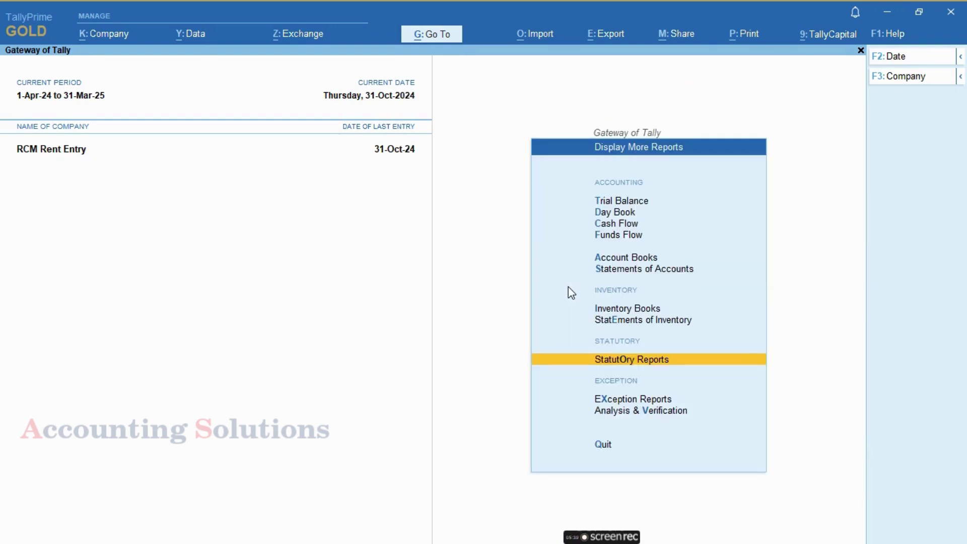
key(Escape)
Open the Balance Sheet in detailed view and go to Duties & Taxes under Current Liabilities.
key(Up)
key(Up)
key(Up)
key(Up)
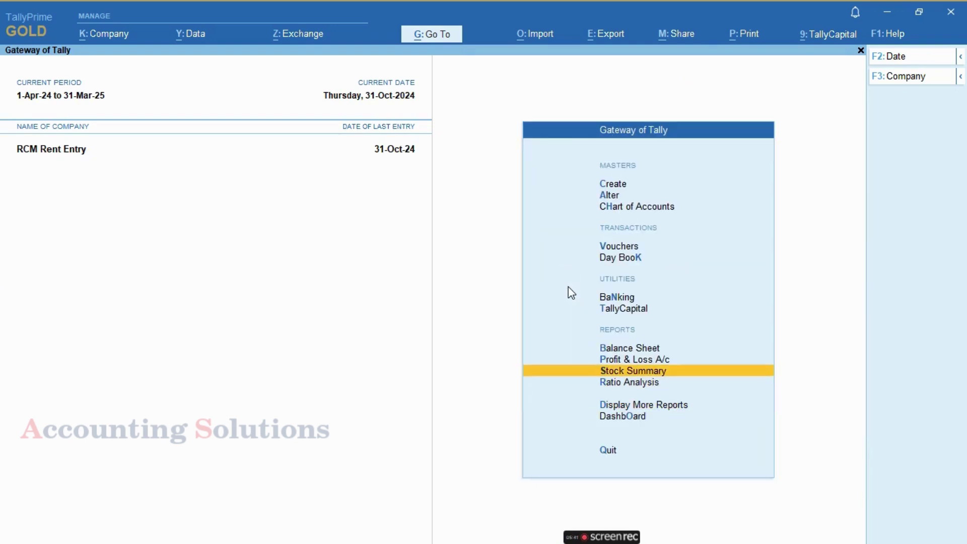
key(Return)
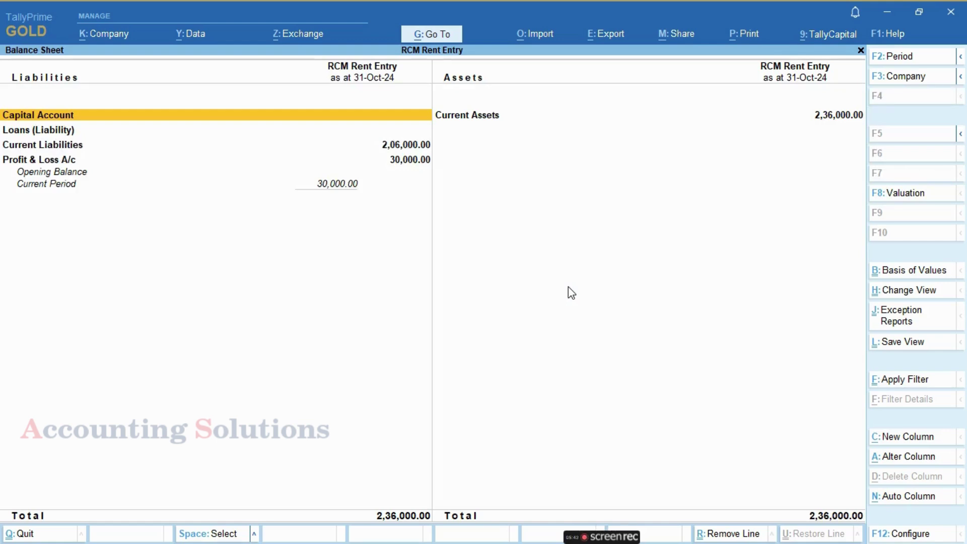
key(alt+F5)
key(Down)
key(Down)
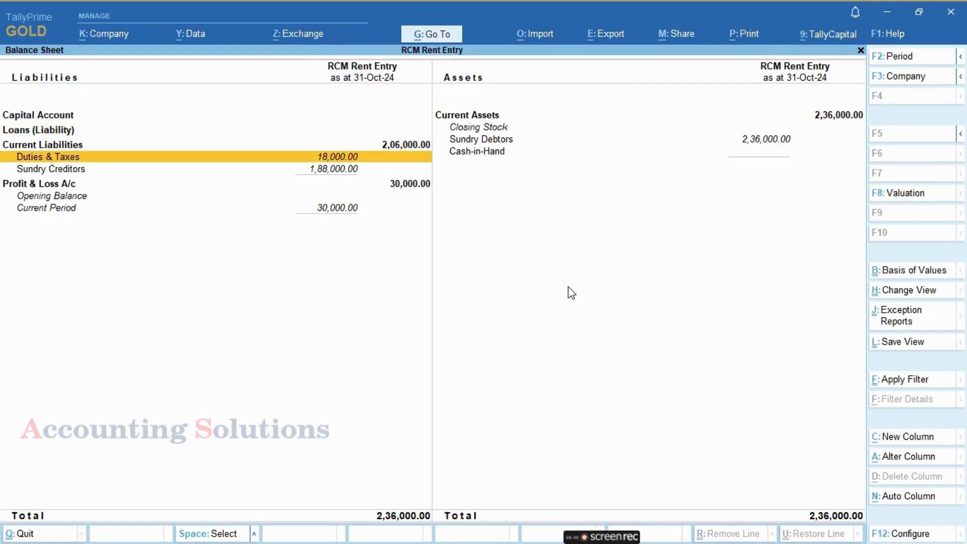
Examine the input and output CGST and SGST ledger balances in the Duties & Taxes group and return to the Balance Sheet.
key(Return)
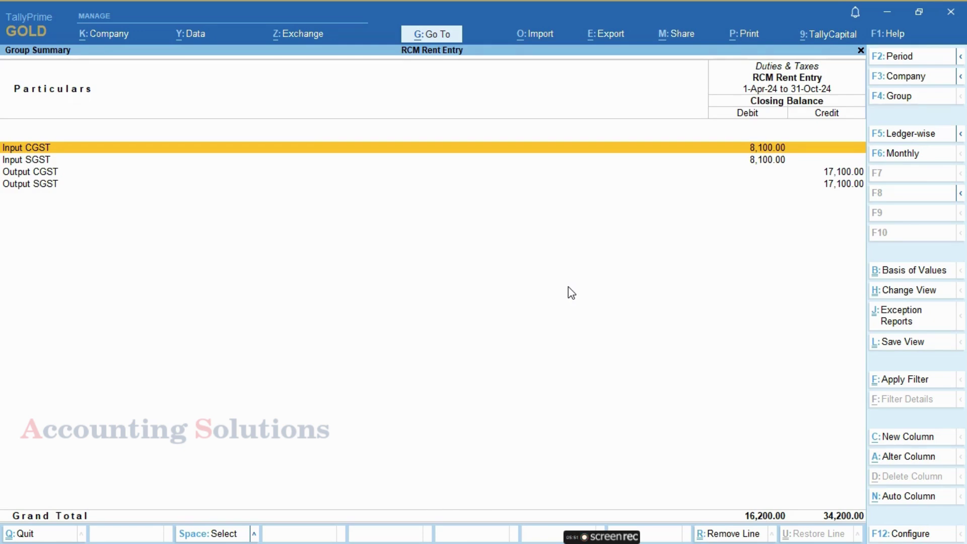
key(Escape)
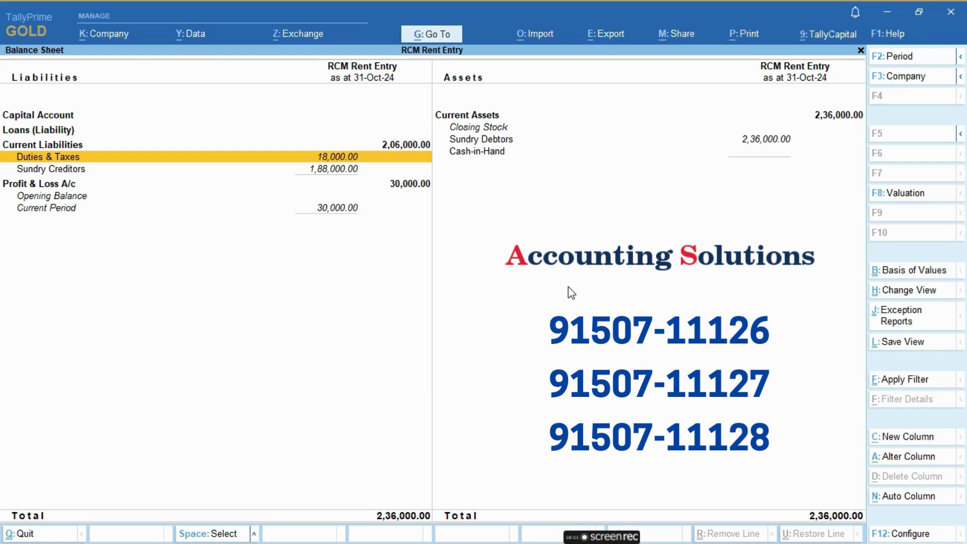
mouse_move(603, 537)
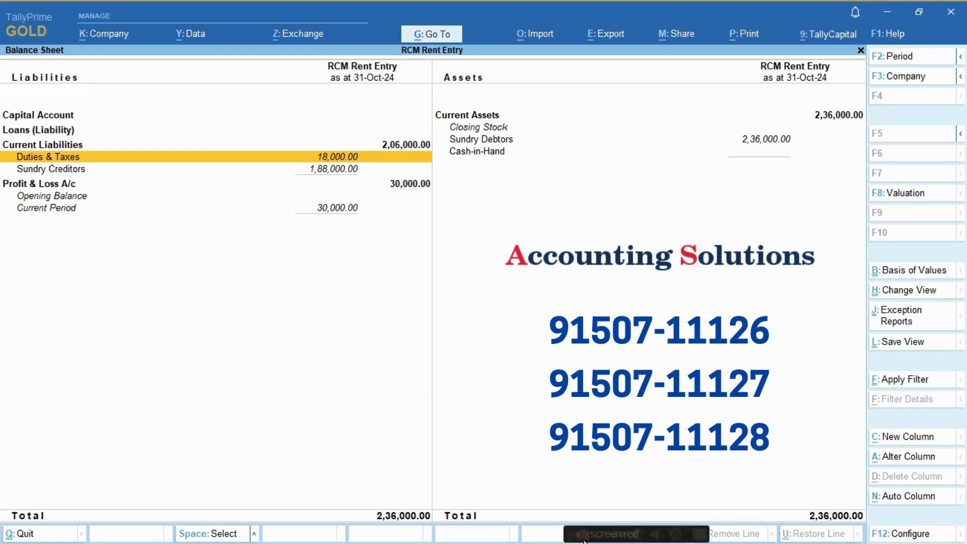